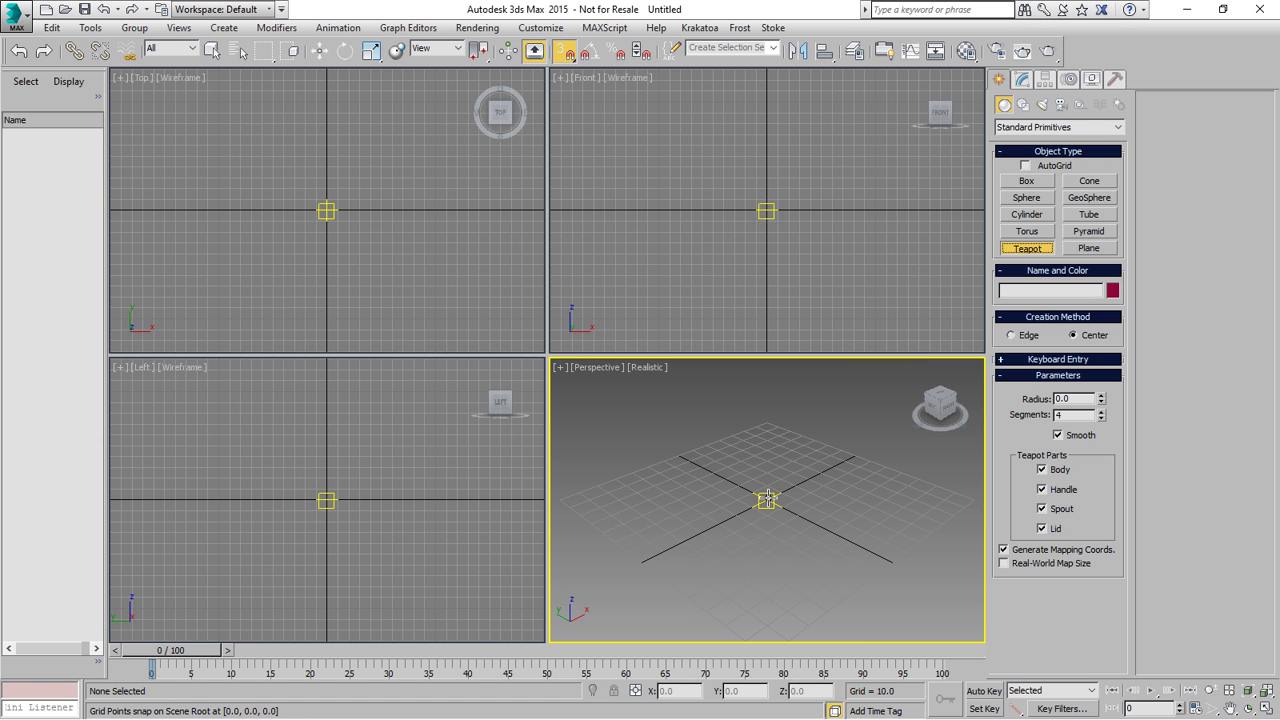
Create a teapot at the scene origin and place a Wind space warp on the grid beside its spout.
left_click_drag(768, 498, 767, 530)
middle_click_drag(828, 496, 814, 566)
left_click(1100, 104)
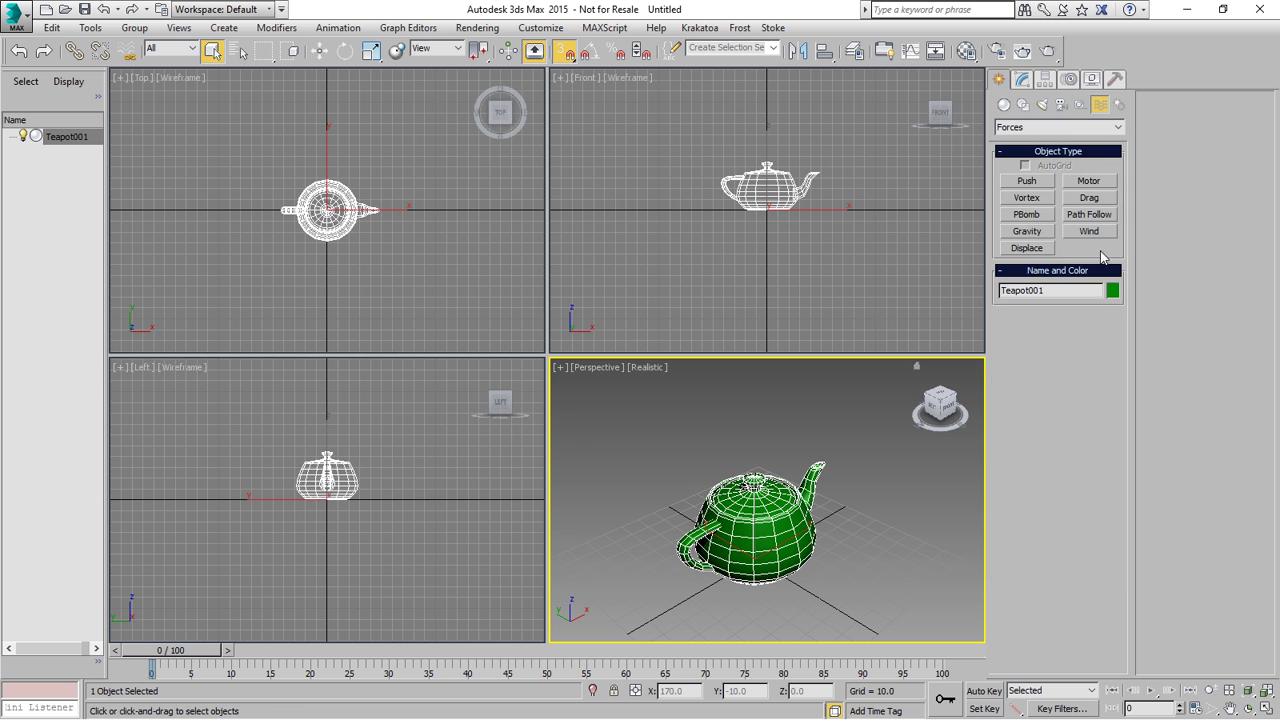
left_click(1090, 232)
left_click_drag(868, 542, 888, 580)
Set the wind's turbulence to 1, frequency to 0.01 and scale to 0.05, and finish creating it.
left_click_drag(1079, 436, 946, 441)
type("1")
left_click_drag(1074, 363, 1022, 368)
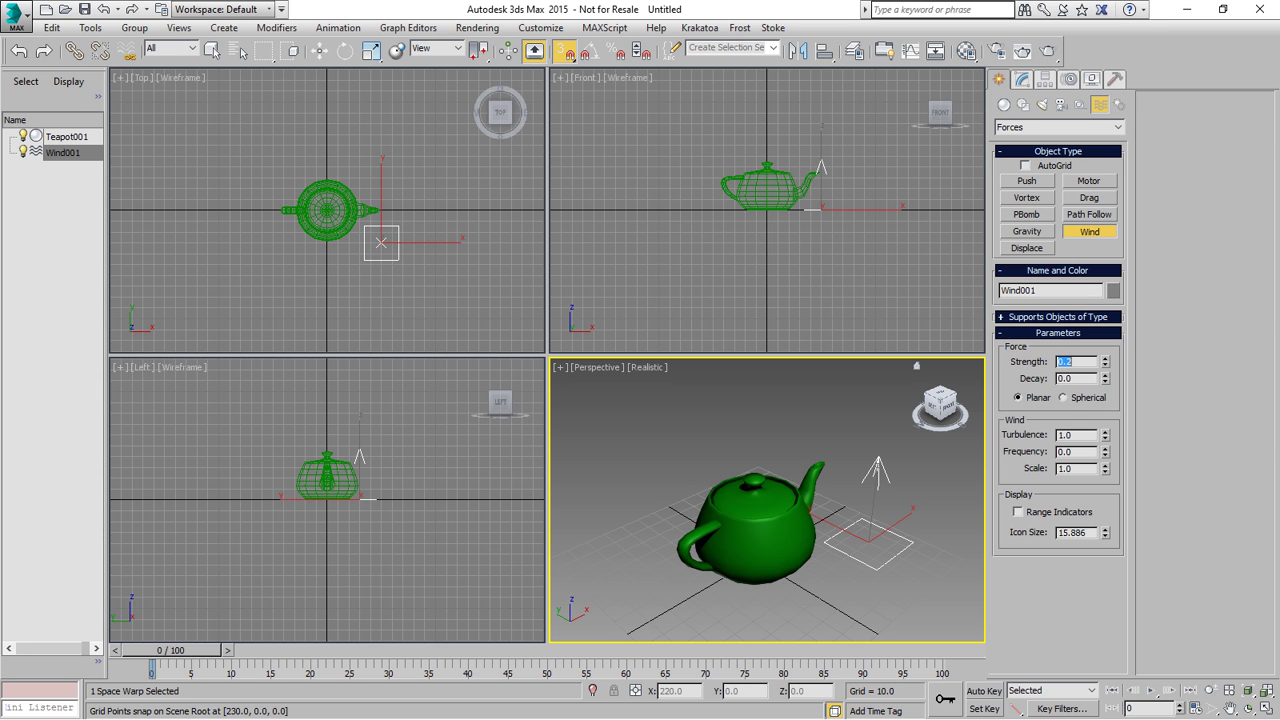
left_click(1084, 454)
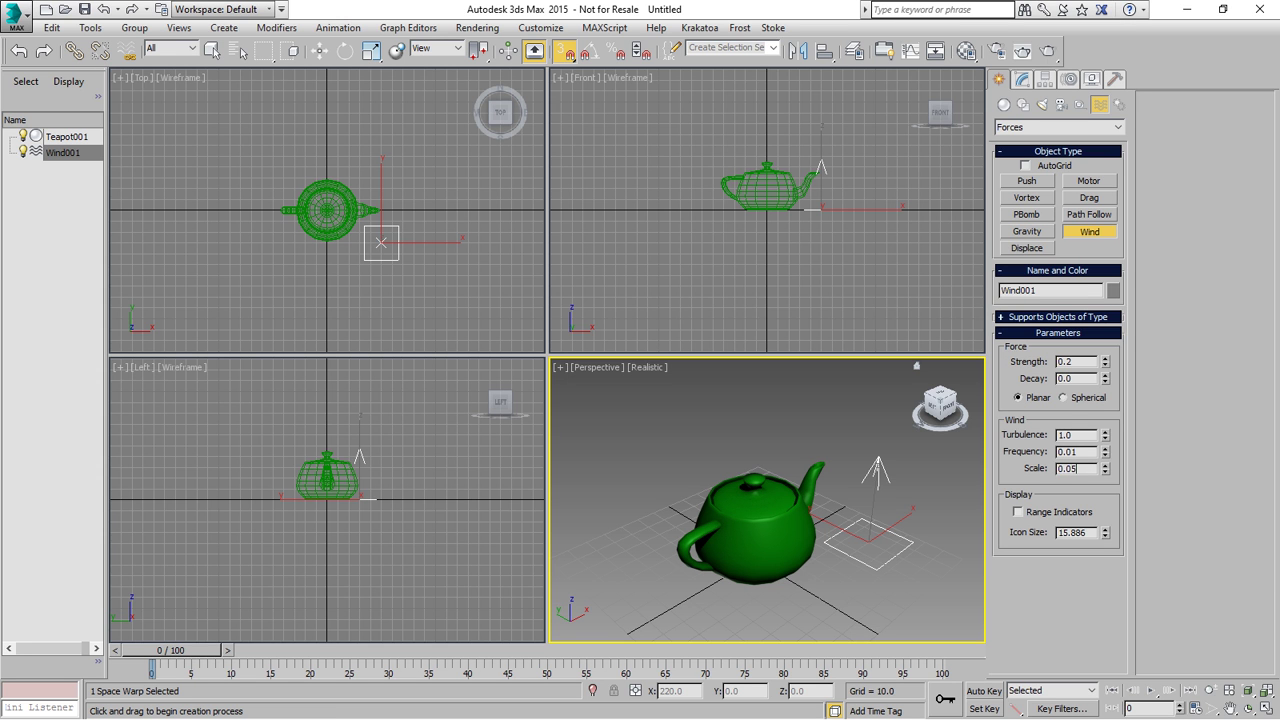
right_click(877, 591)
Create a Stoke particle simulation from the selected teapot and wind, placing its icon beside the teapot's handle.
left_click_drag(926, 590, 695, 461)
left_click(772, 28)
left_click(783, 48)
left_click(636, 537)
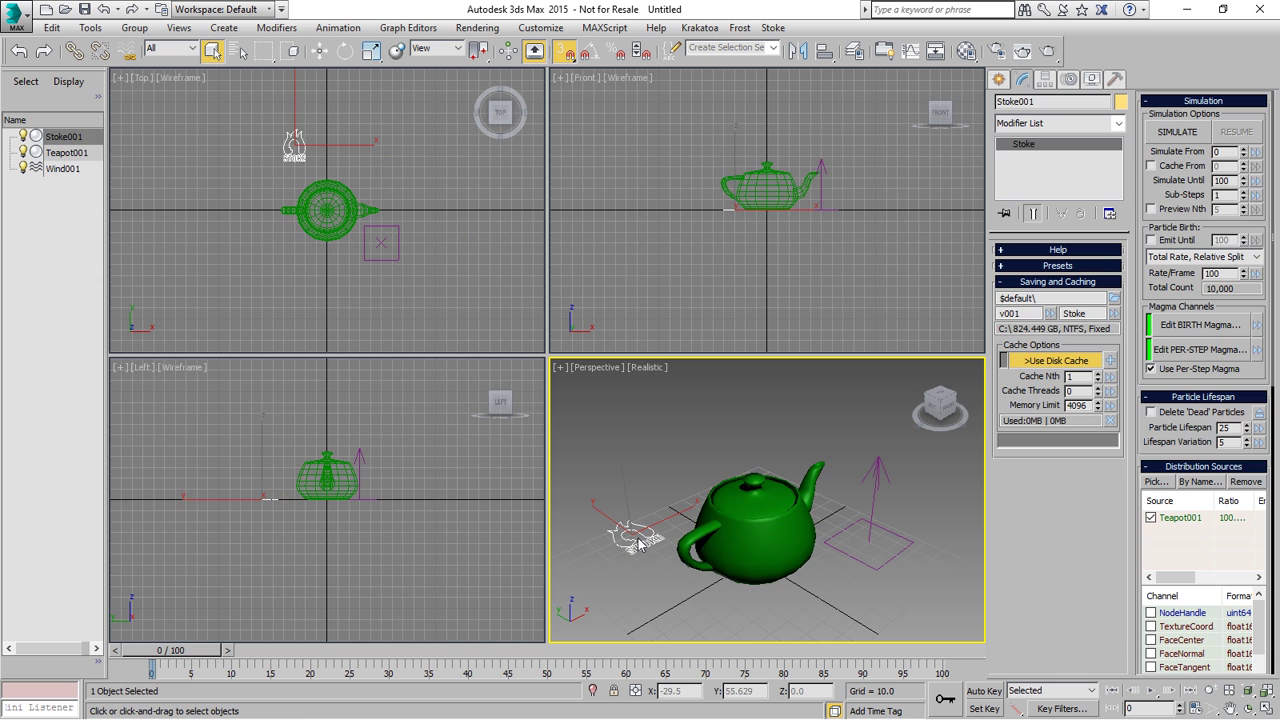
Run the Stoke simulation until frame 100 and preview the particle motion along the timeline.
left_click(1168, 133)
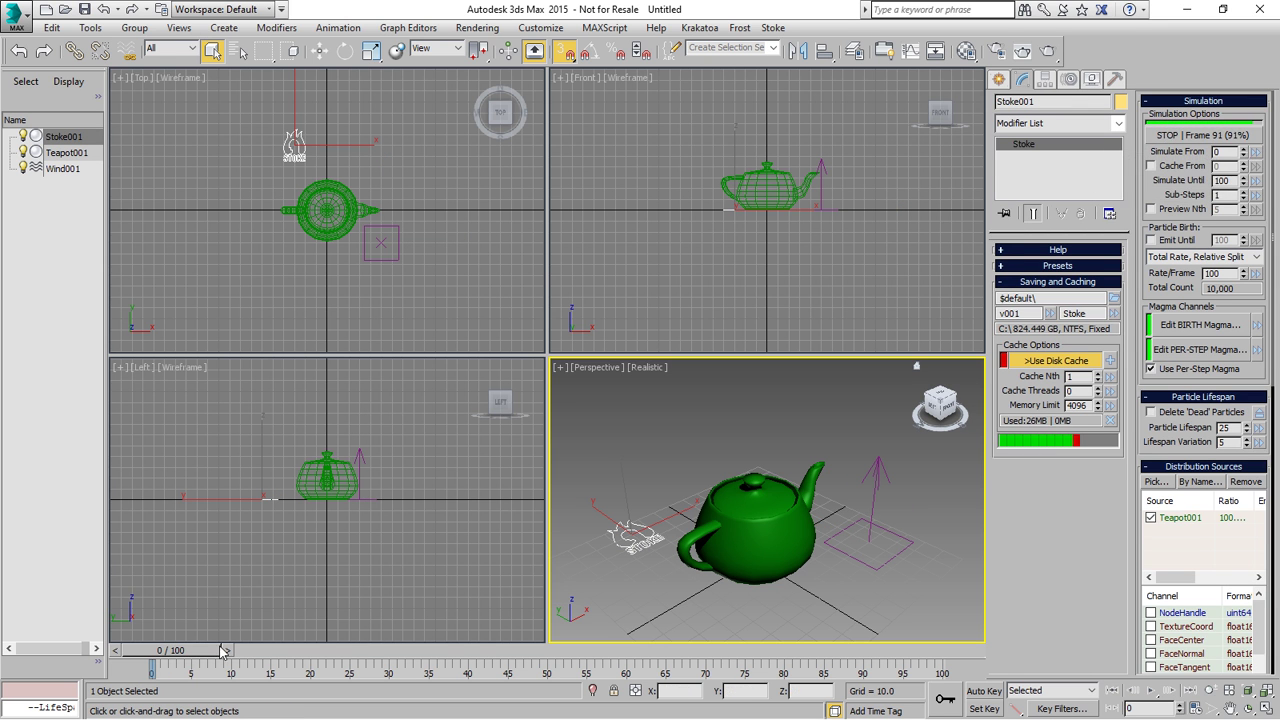
left_click_drag(185, 654, 690, 655)
key("Home")
Maximize the perspective viewport and create a GeoSphere centred on the ground plane near the wind icon.
key("alt+w")
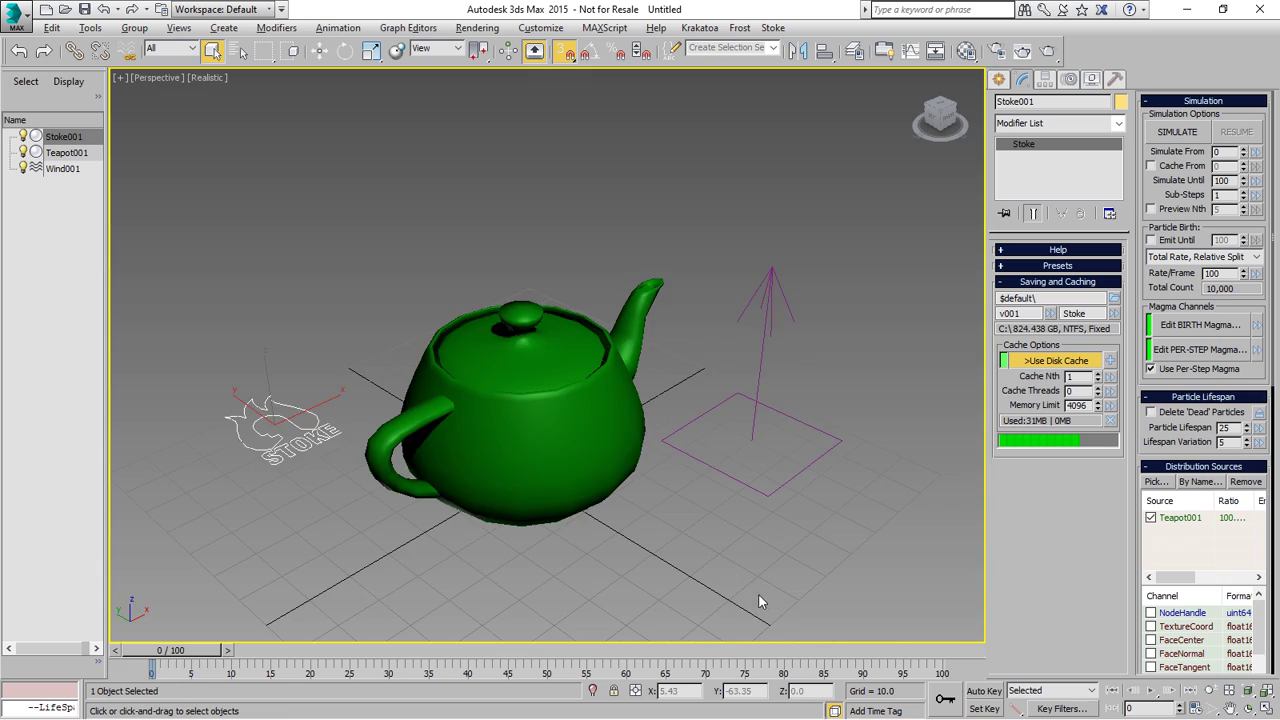
scroll(660, 525, "down", 4)
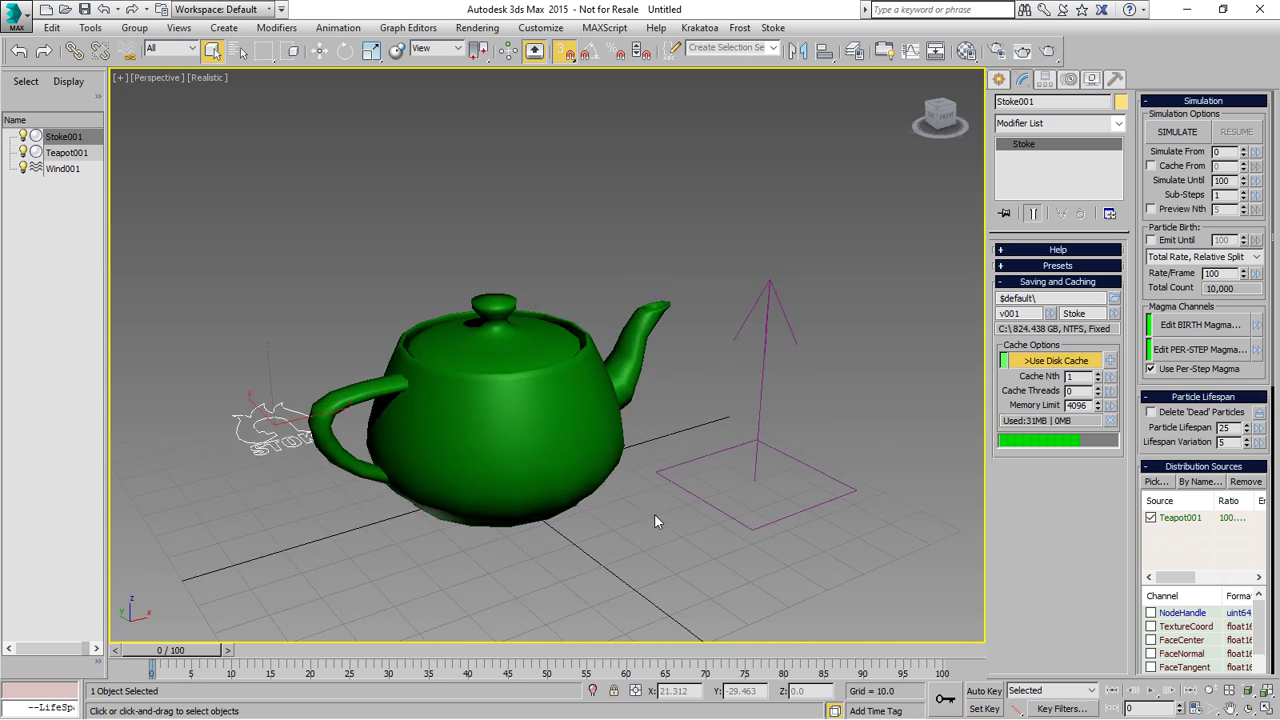
left_click(999, 79)
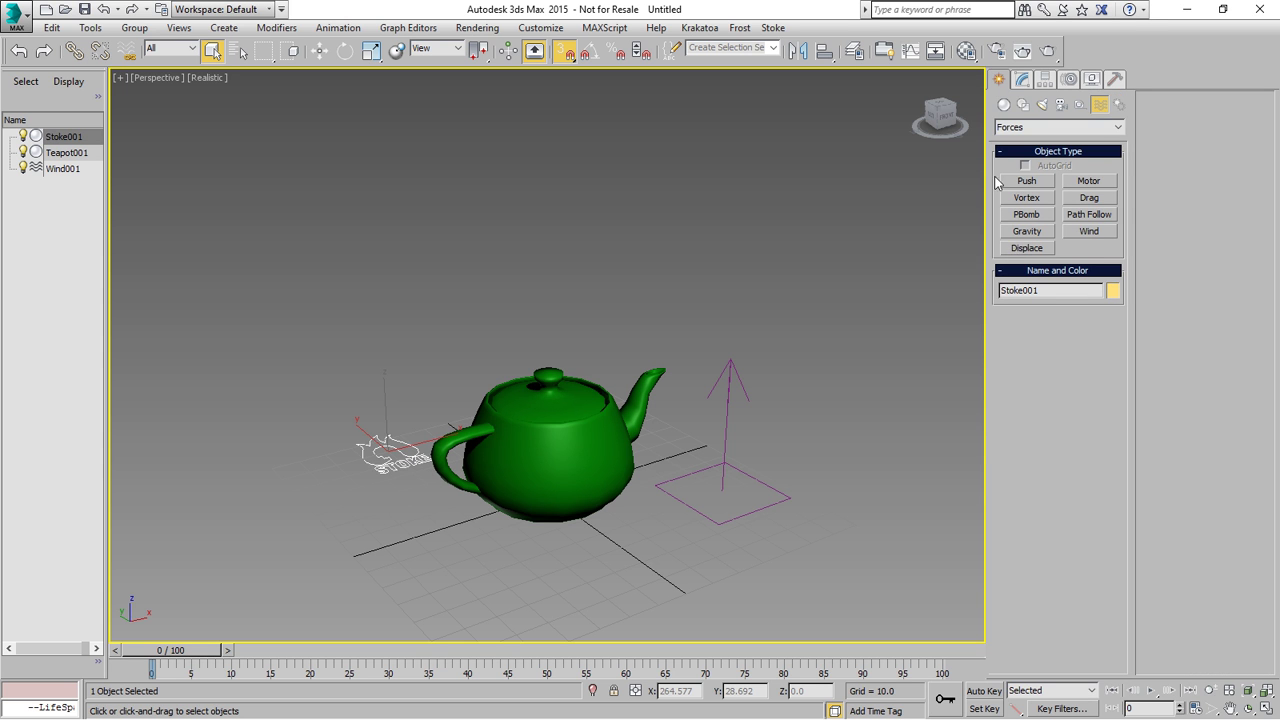
left_click(1004, 104)
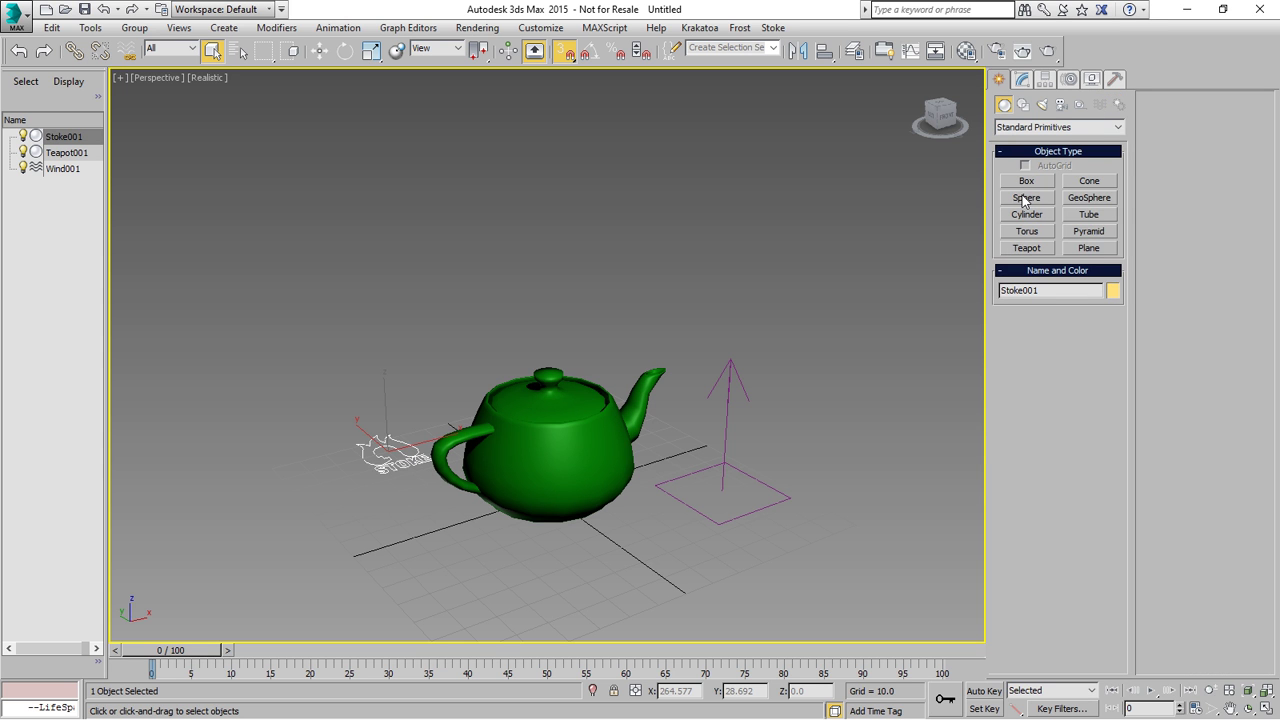
left_click(1085, 198)
left_click_drag(777, 420, 785, 450)
right_click(785, 450)
Display the viewport in wireframe and raise the GeoSphere to a height of about Z 88.
right_click(788, 408)
left_click(802, 414)
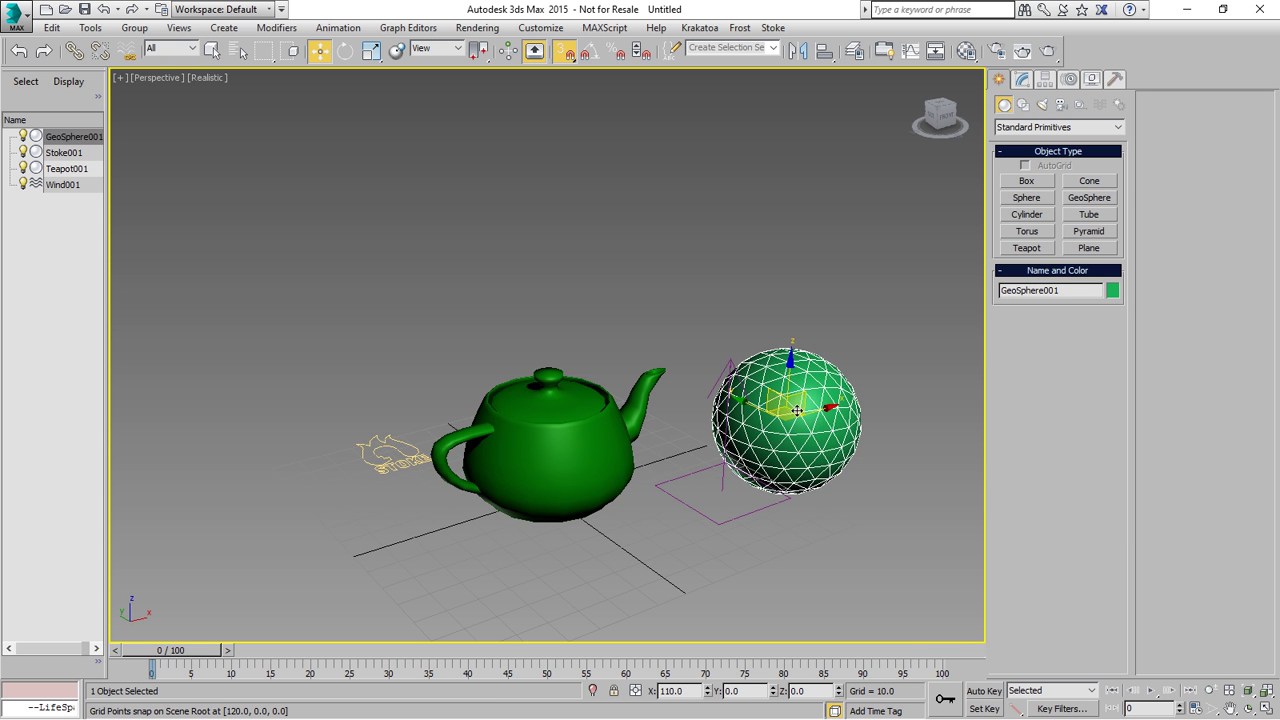
key("F3")
left_click_drag(789, 378, 808, 152)
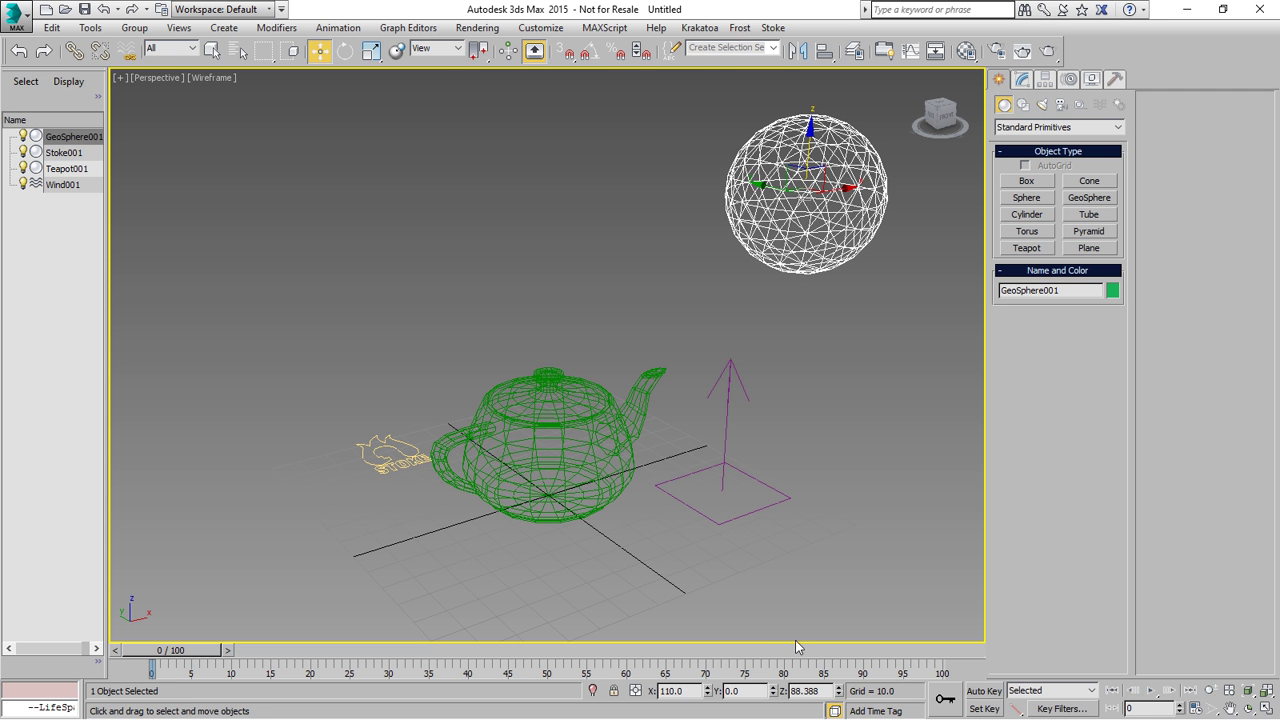
Animate the GeoSphere with Auto Key at frame 100, moving it along X to about -105.
left_click_drag(832, 655, 938, 655)
left_click(984, 690)
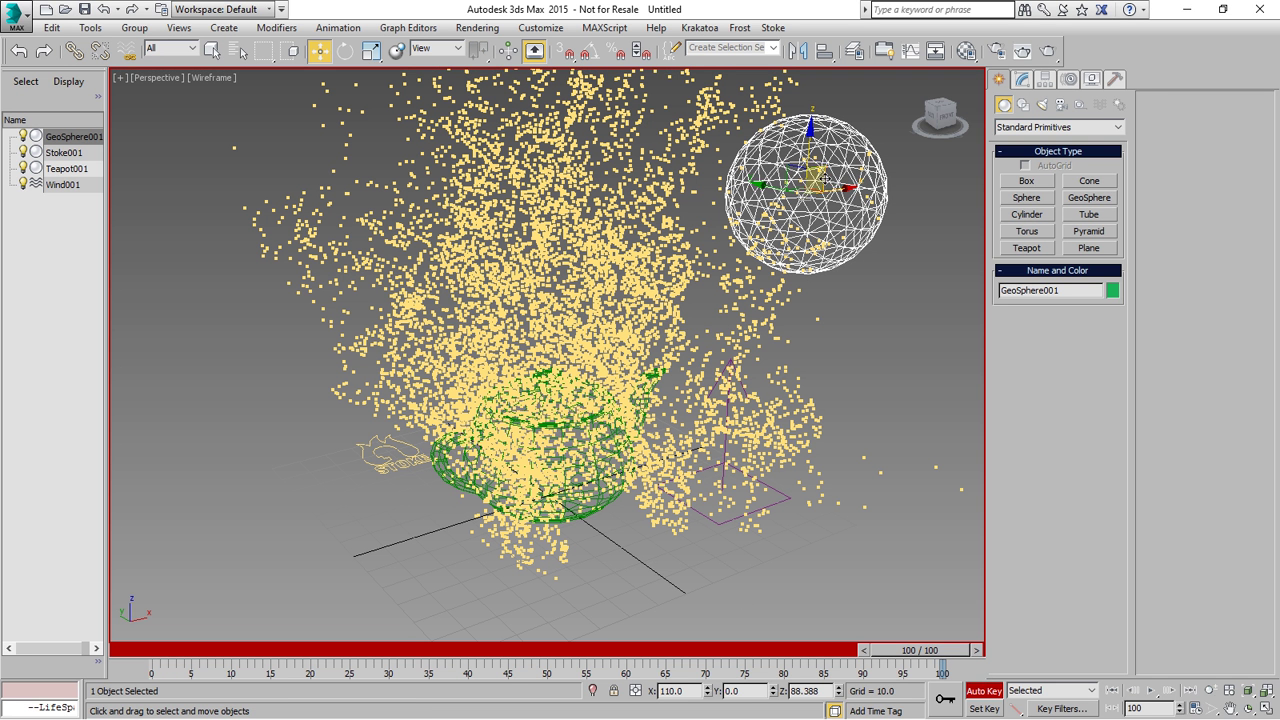
left_click_drag(845, 188, 263, 284)
left_click(984, 692)
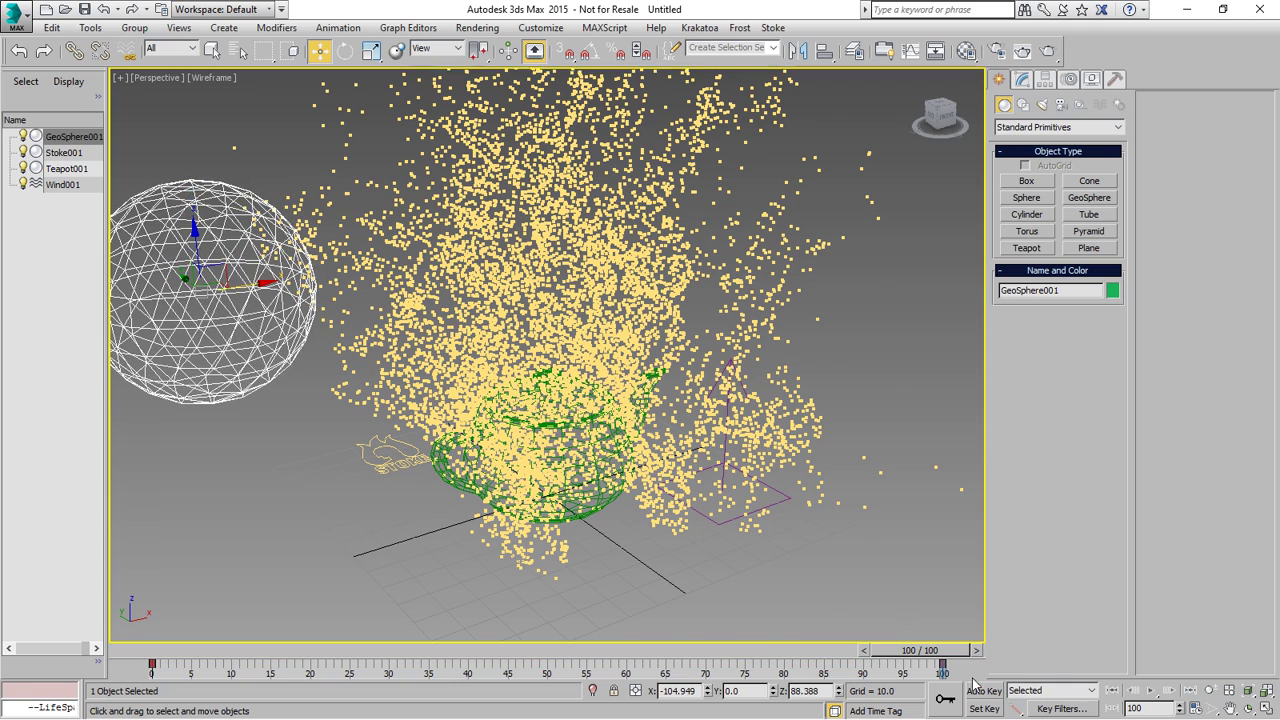
Check the sphere's path through the particles, then set its radius to about 36.5 and raise it to about Z 92.6.
middle_click_drag(763, 456, 717, 448, "alt")
left_click_drag(922, 652, 505, 625)
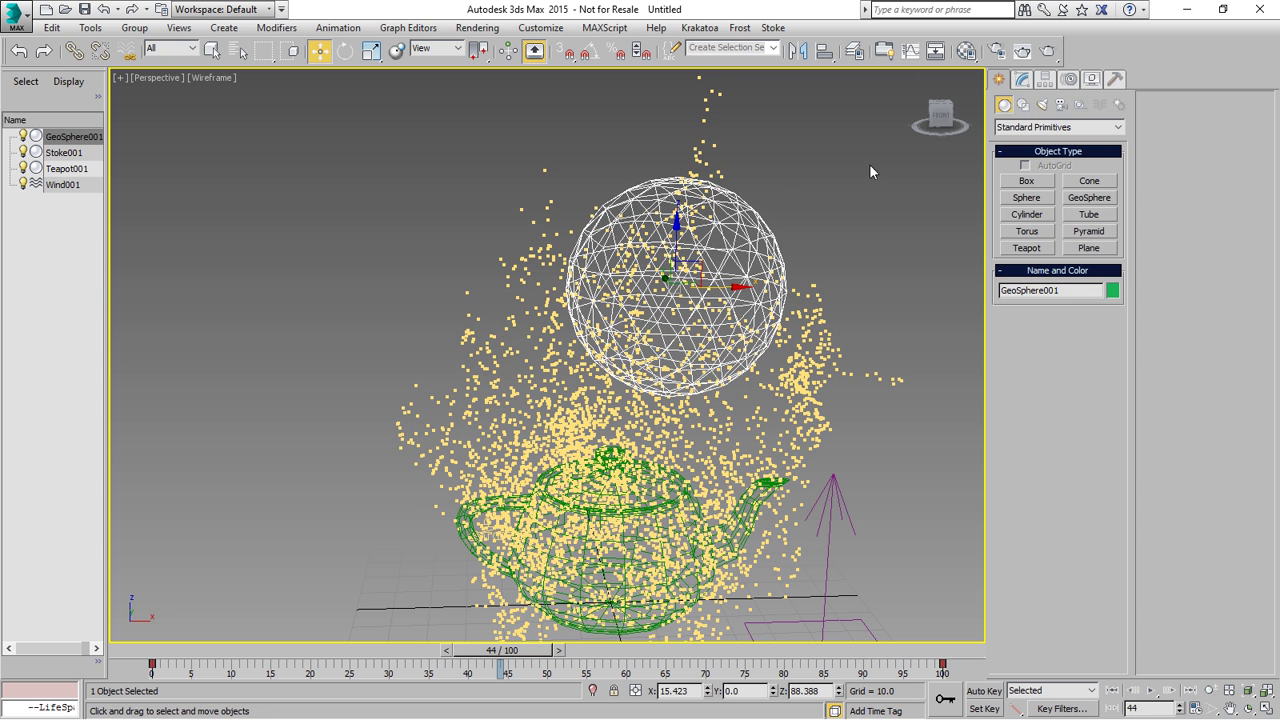
key("w")
left_click(1022, 79)
left_click_drag(1101, 267, 1101, 250)
left_click_drag(680, 234, 677, 218)
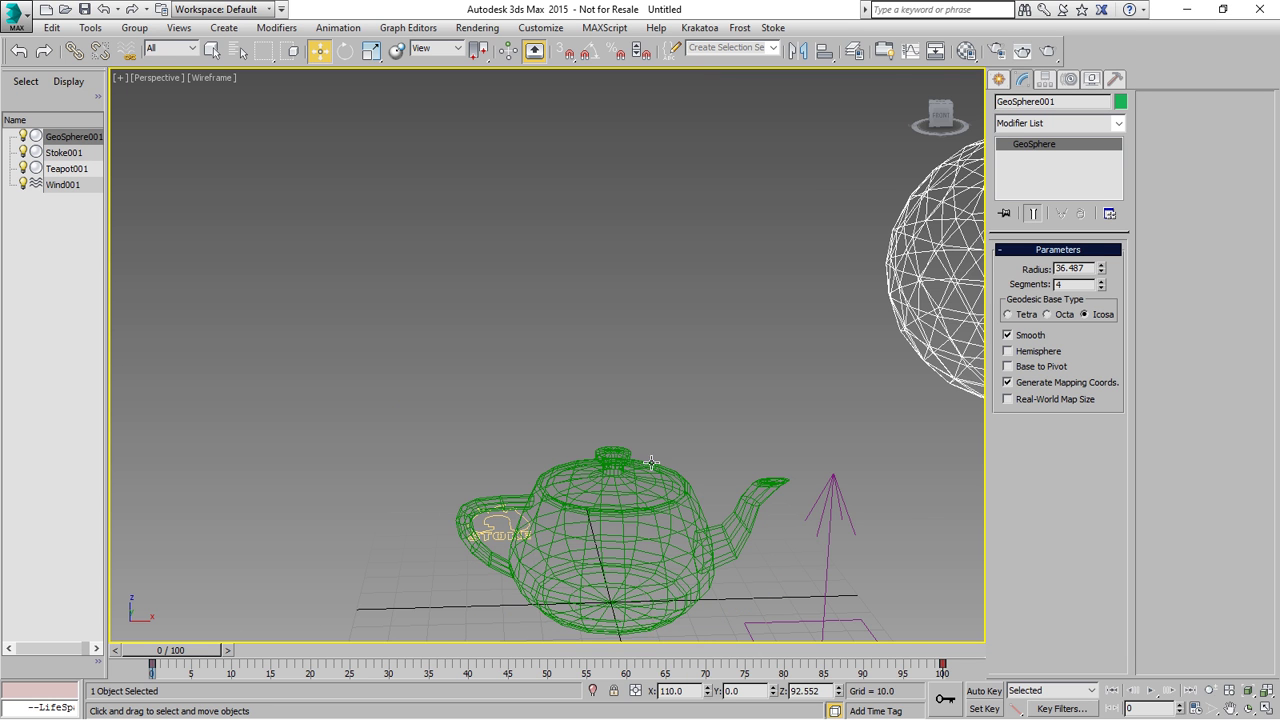
Open the Stoke object's per-step Magma flow and set its output channel to AdvectionOffset.
scroll(697, 457, "up", 4)
middle_click_drag(697, 457, 628, 319)
left_click(185, 376)
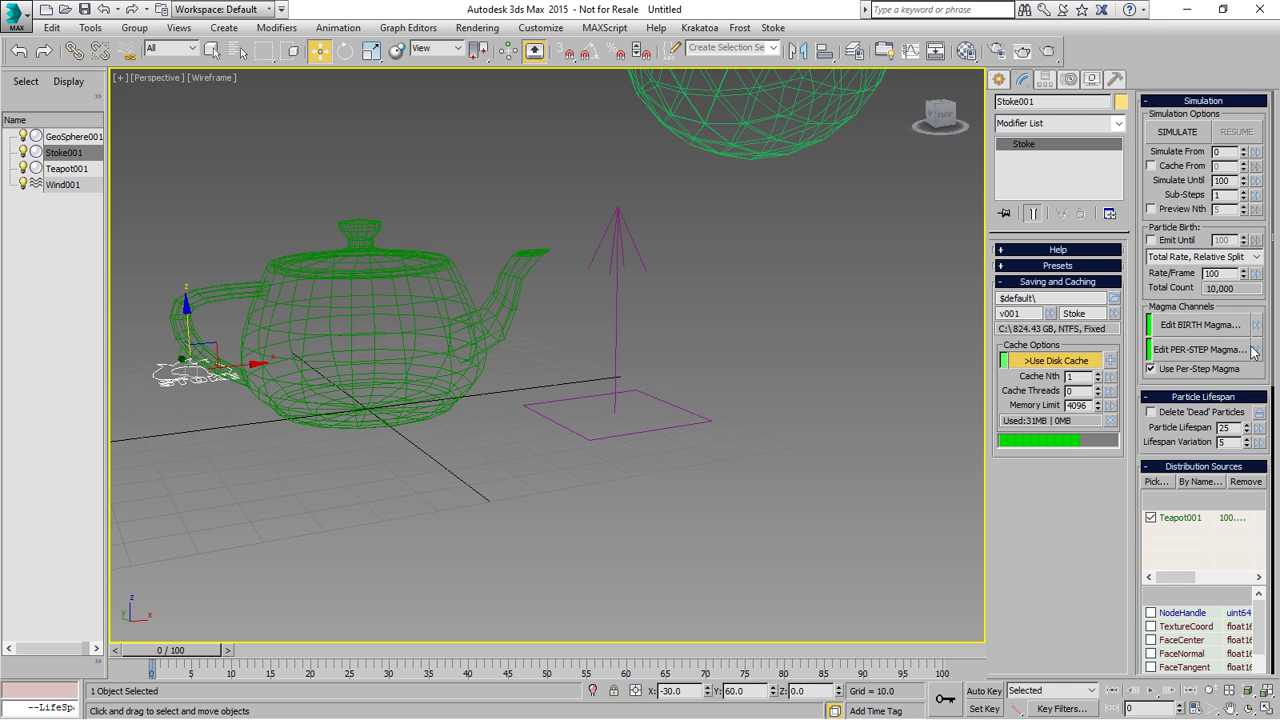
left_click(1244, 350)
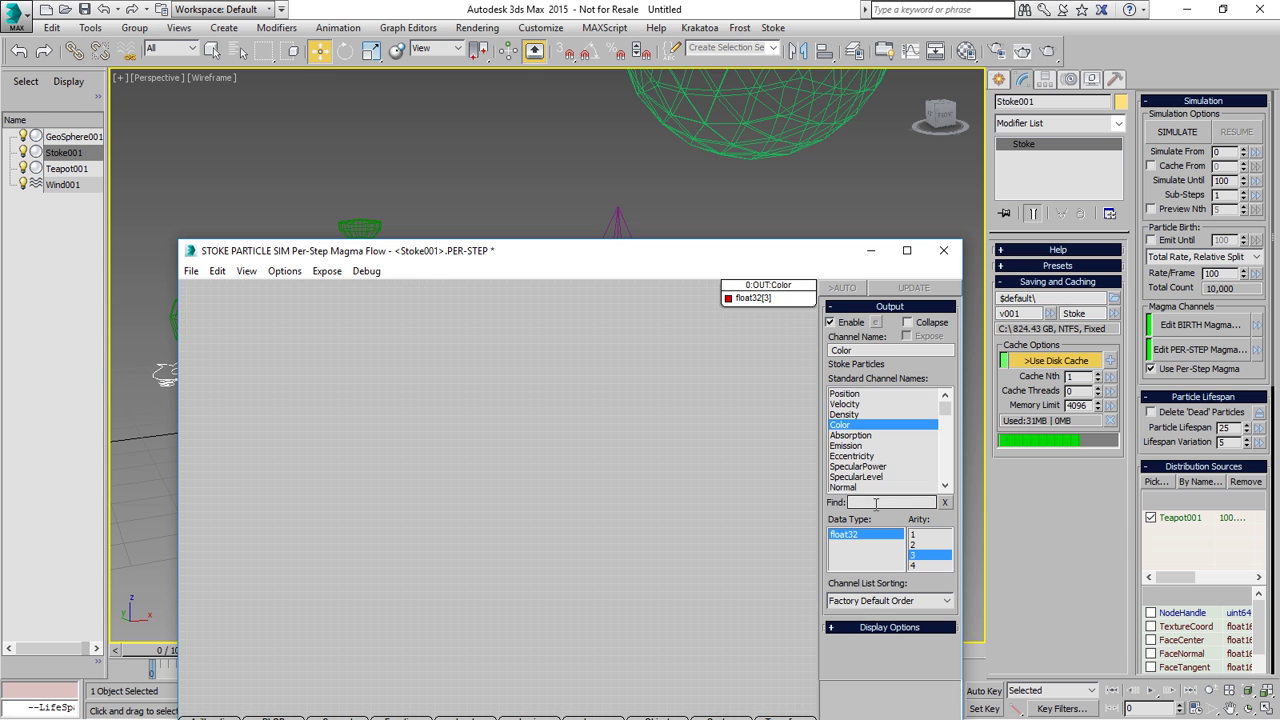
type("ad")
left_click(861, 427)
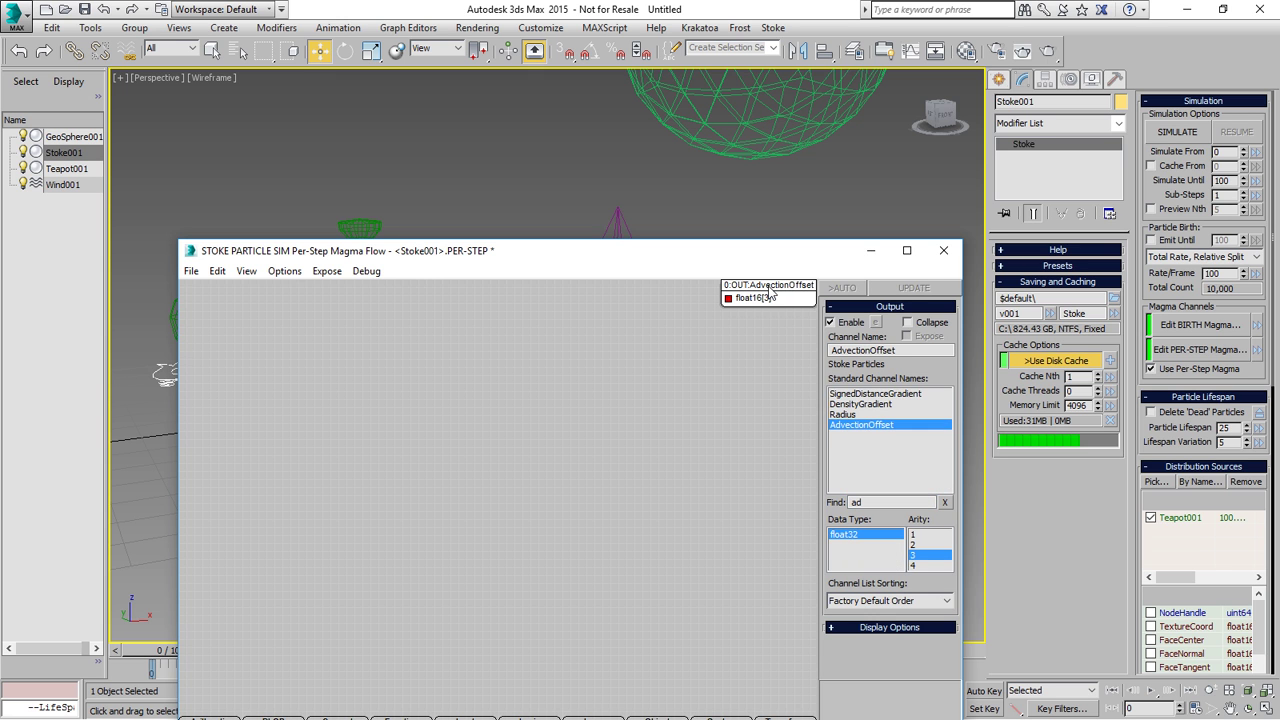
Add an InputChannel node connected to the output and set its channel to AdvectionOffset.
key("c")
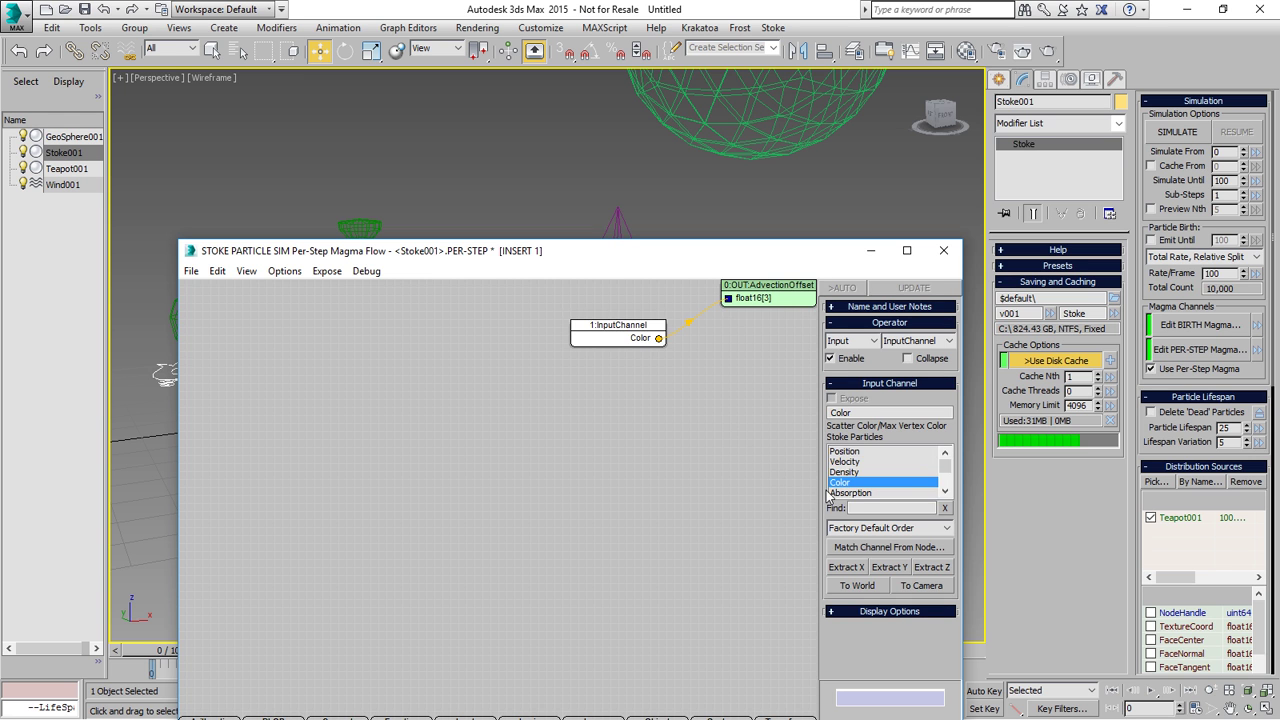
left_click(903, 507)
type("ad")
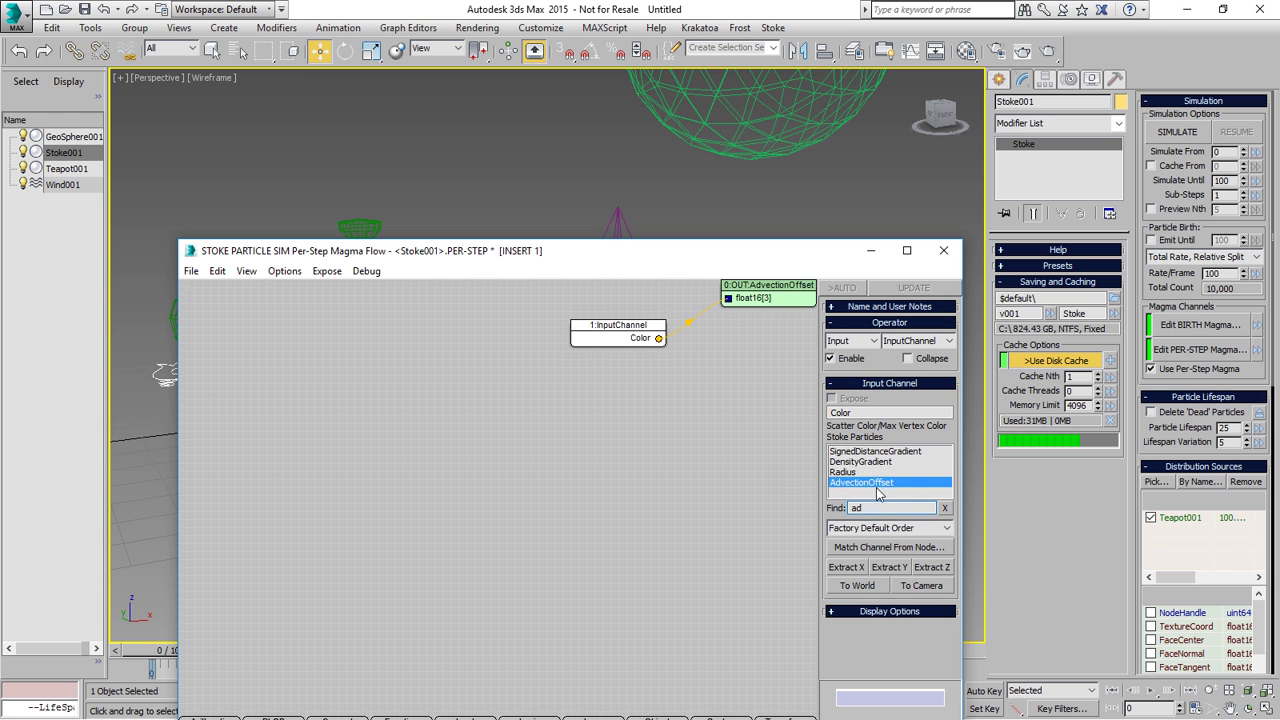
left_click(877, 483)
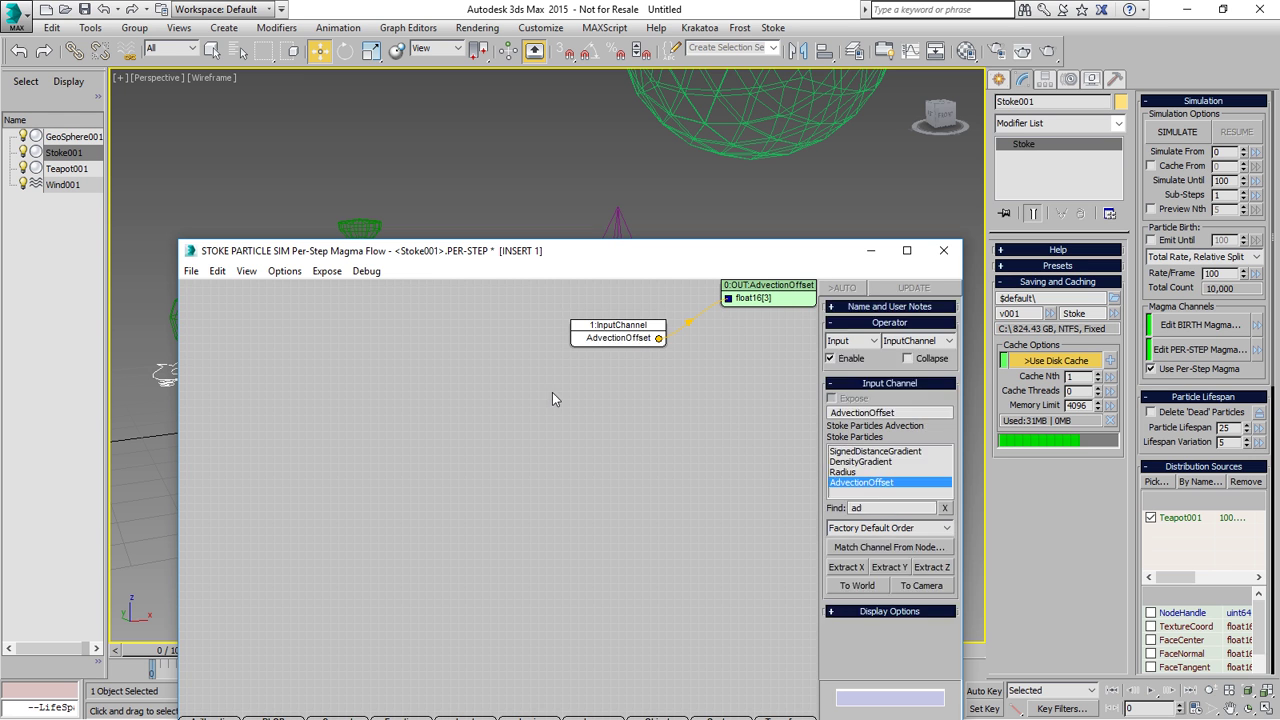
Insert a Multiply node between the AdvectionOffset input channel and the output.
left_click_drag(607, 345, 447, 358)
key("asterisk")
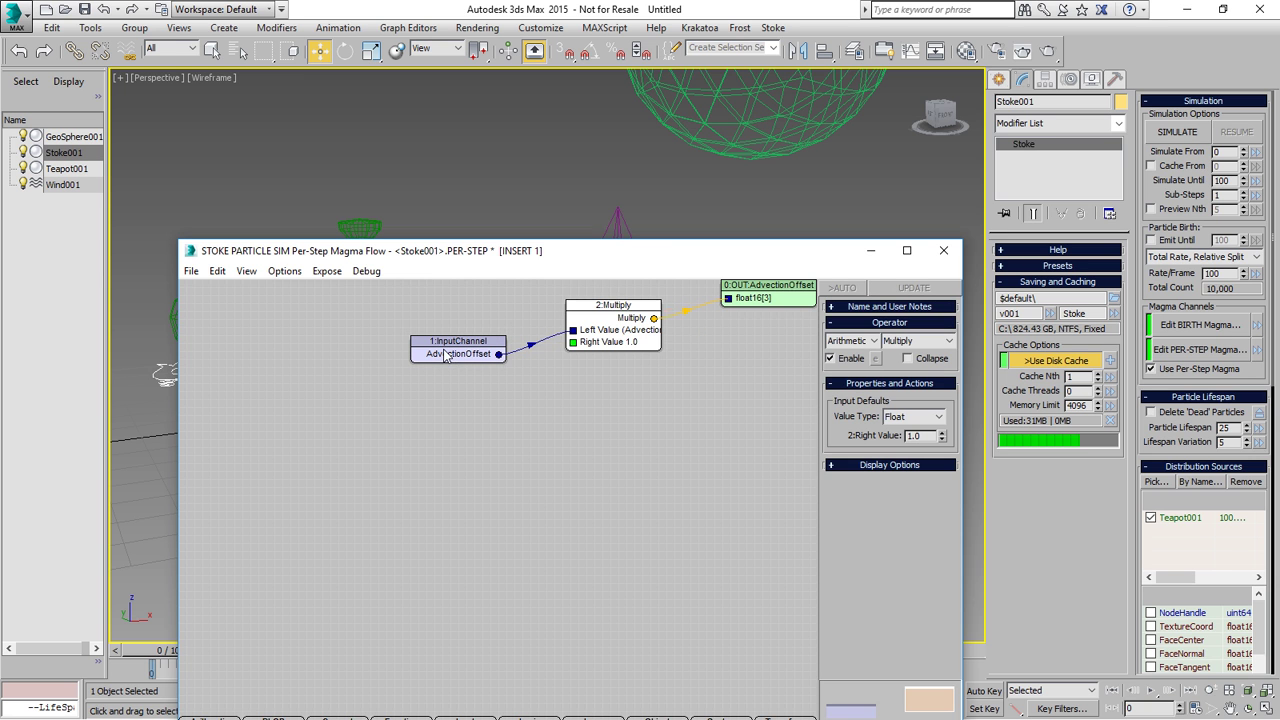
left_click(536, 402)
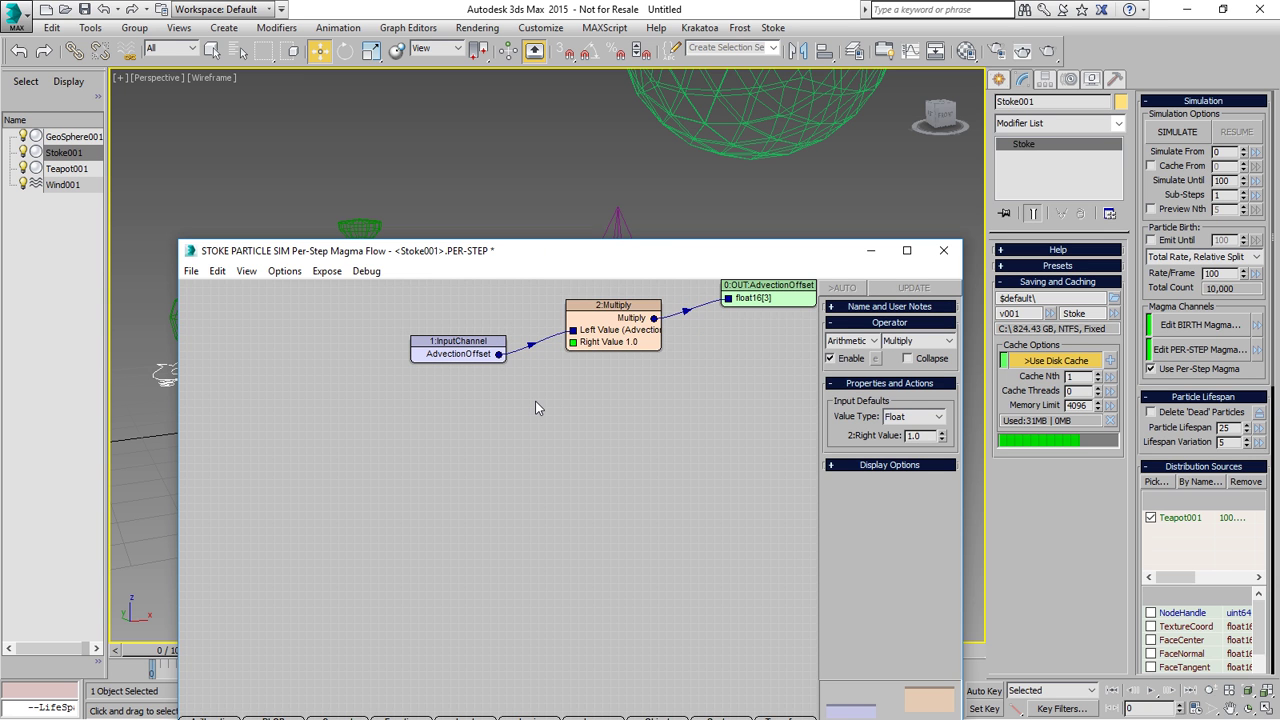
Add a Switch node with float inputs of 0.2 for If True and 1.0 for If False.
key("w")
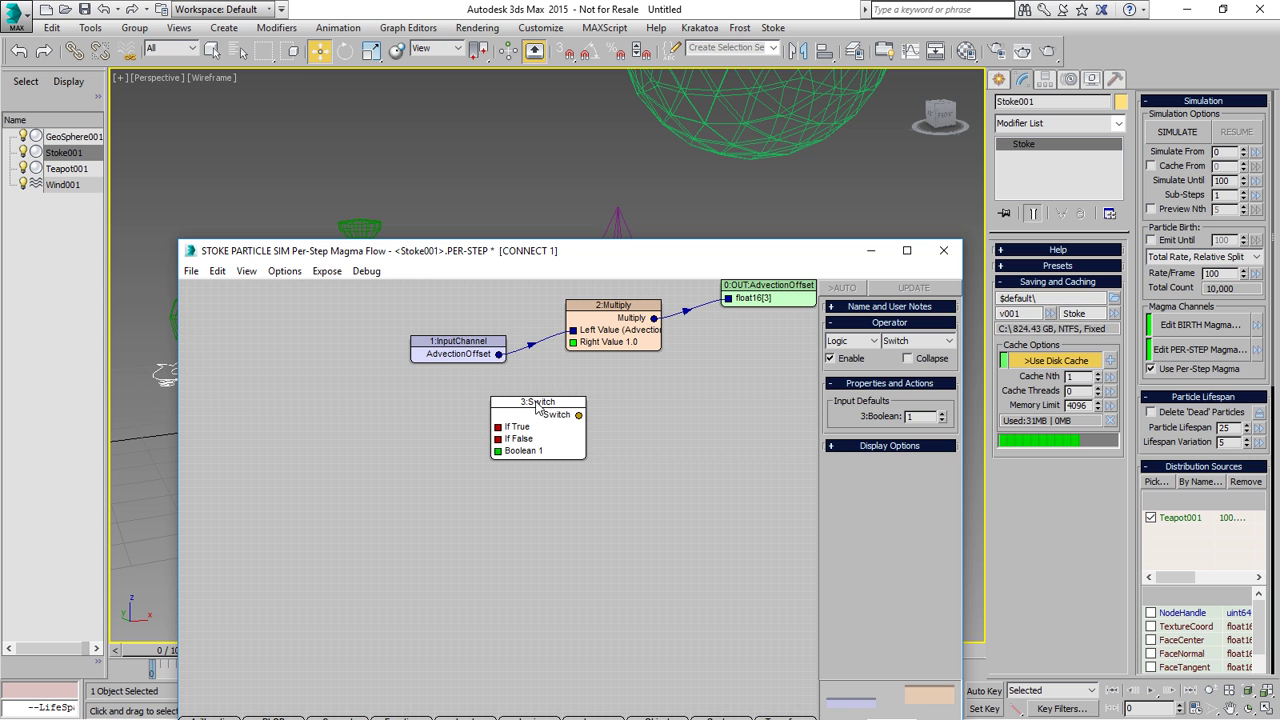
key("ctrl+1")
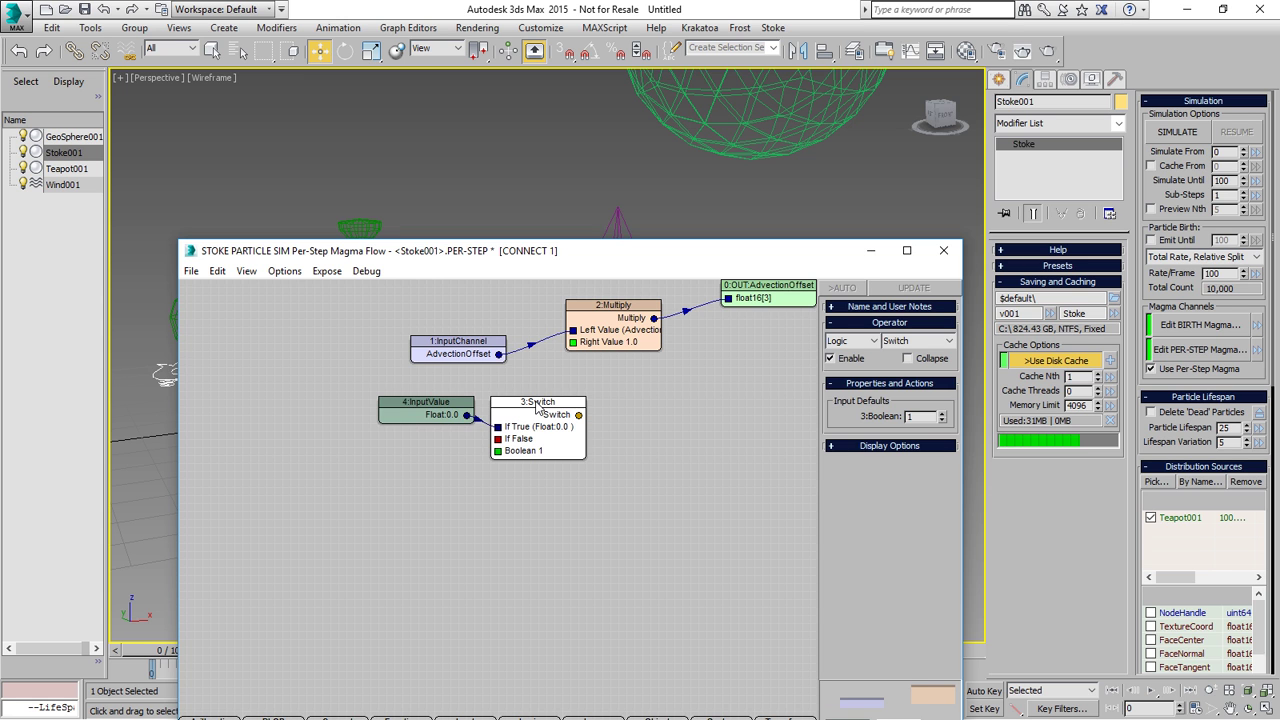
key("1")
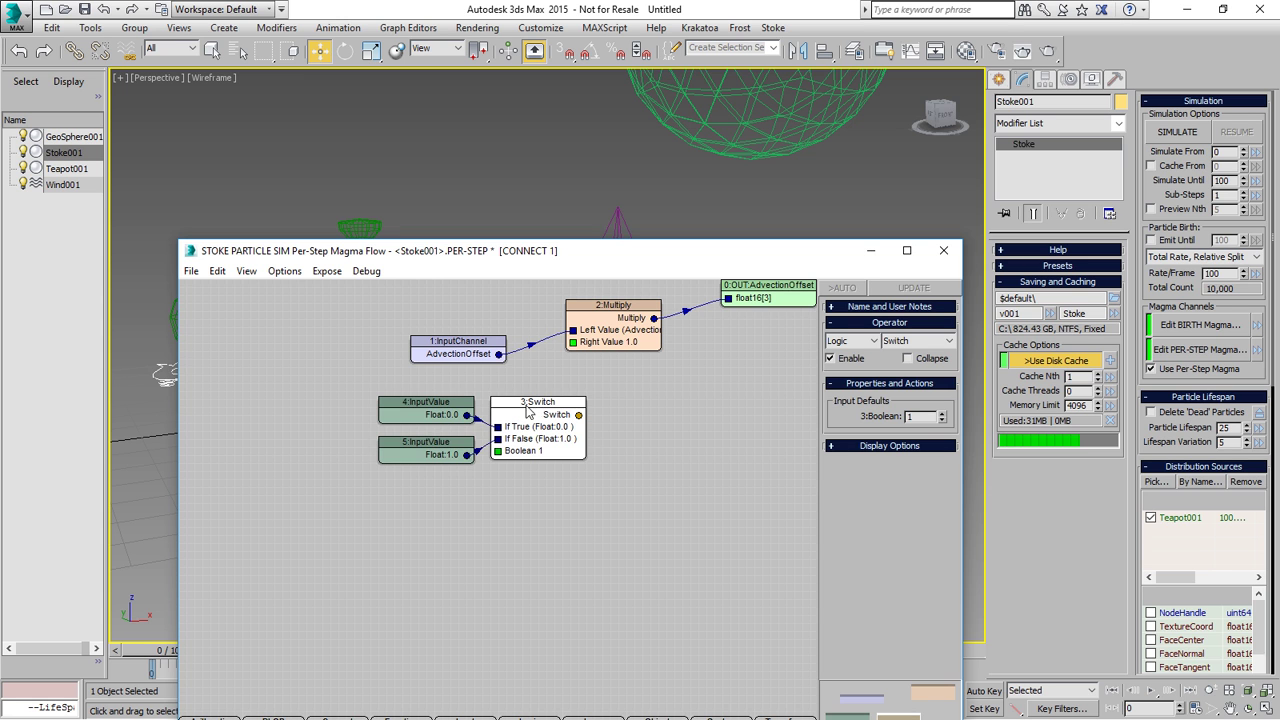
left_click(474, 412)
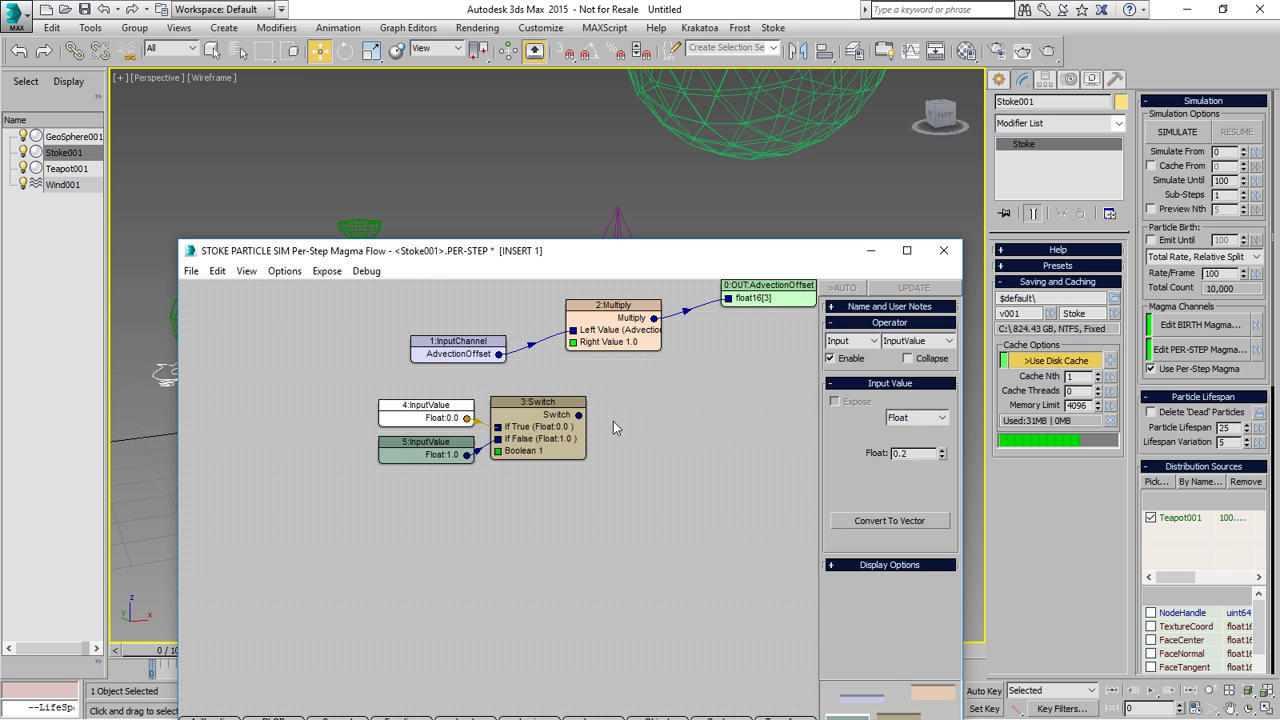
left_click(650, 420)
Connect the Switch output to the Multiply node's right value and auto-arrange the nodes.
left_click_drag(556, 406, 556, 401)
left_click(607, 322)
left_click(644, 400)
key("a")
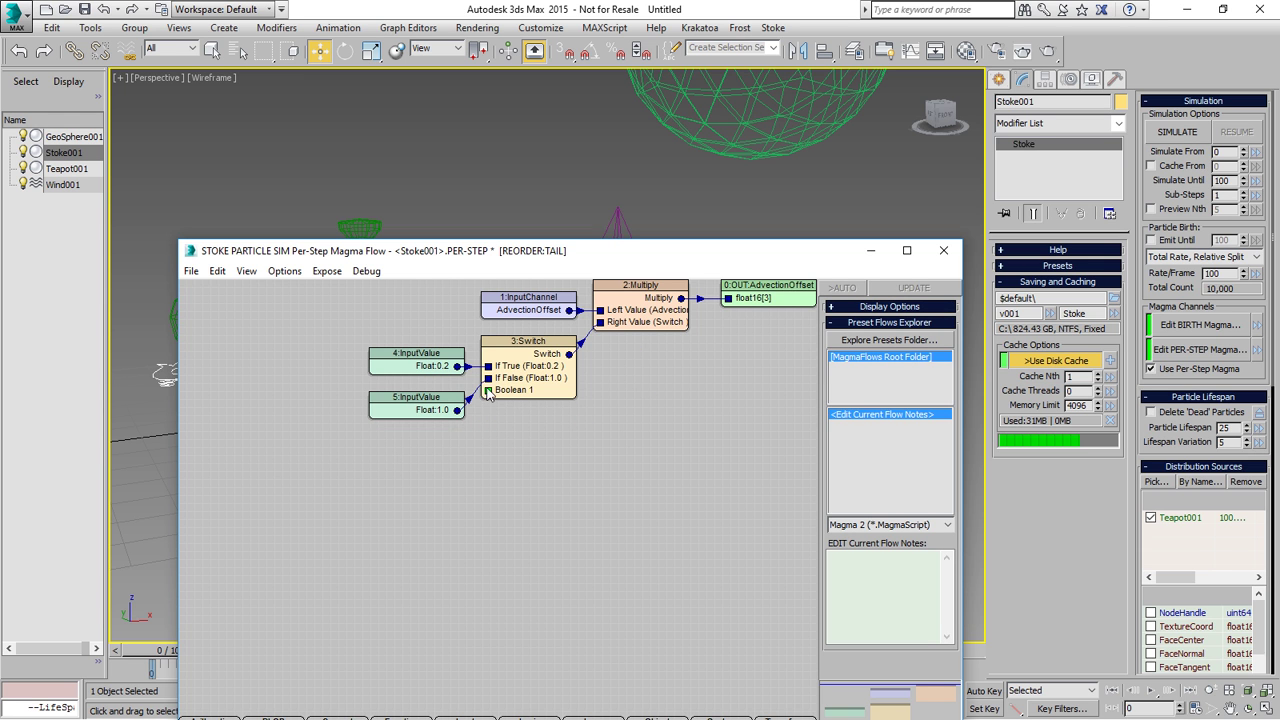
Add an InVolume node with InputGeometry and Position channel inputs, and connect its result to the Switch's Boolean socket.
right_click(483, 447)
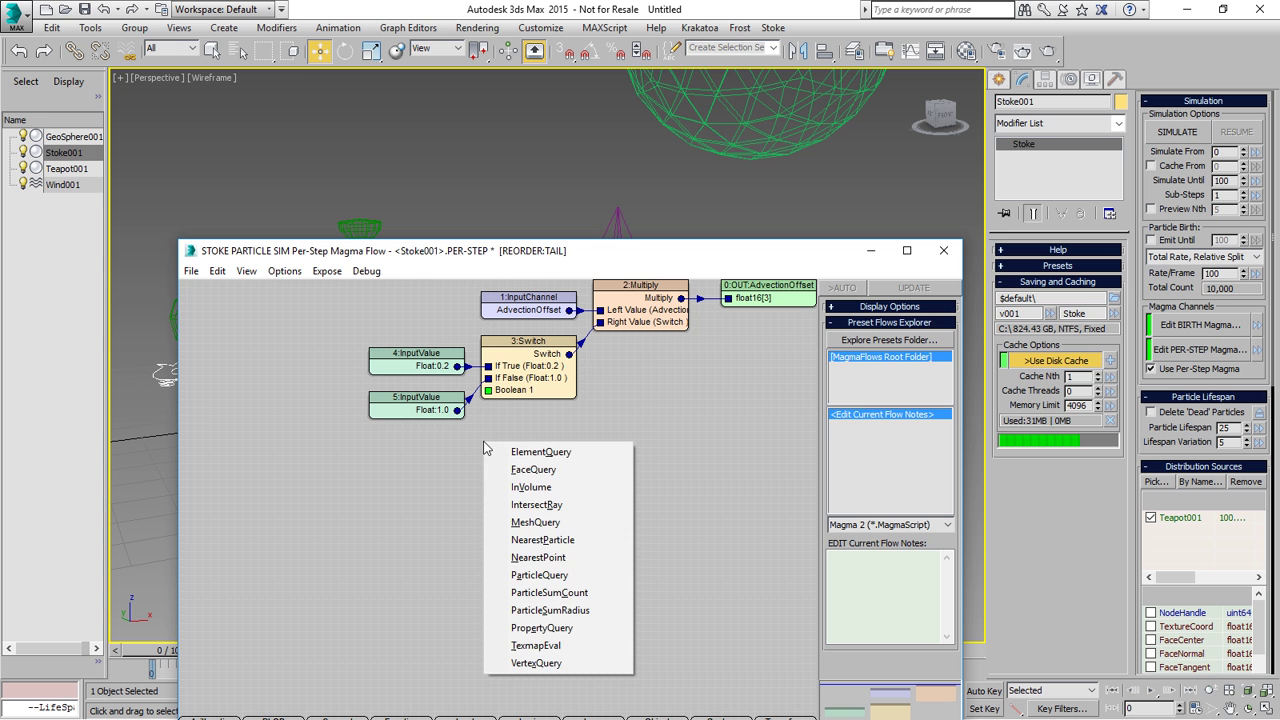
left_click(533, 487)
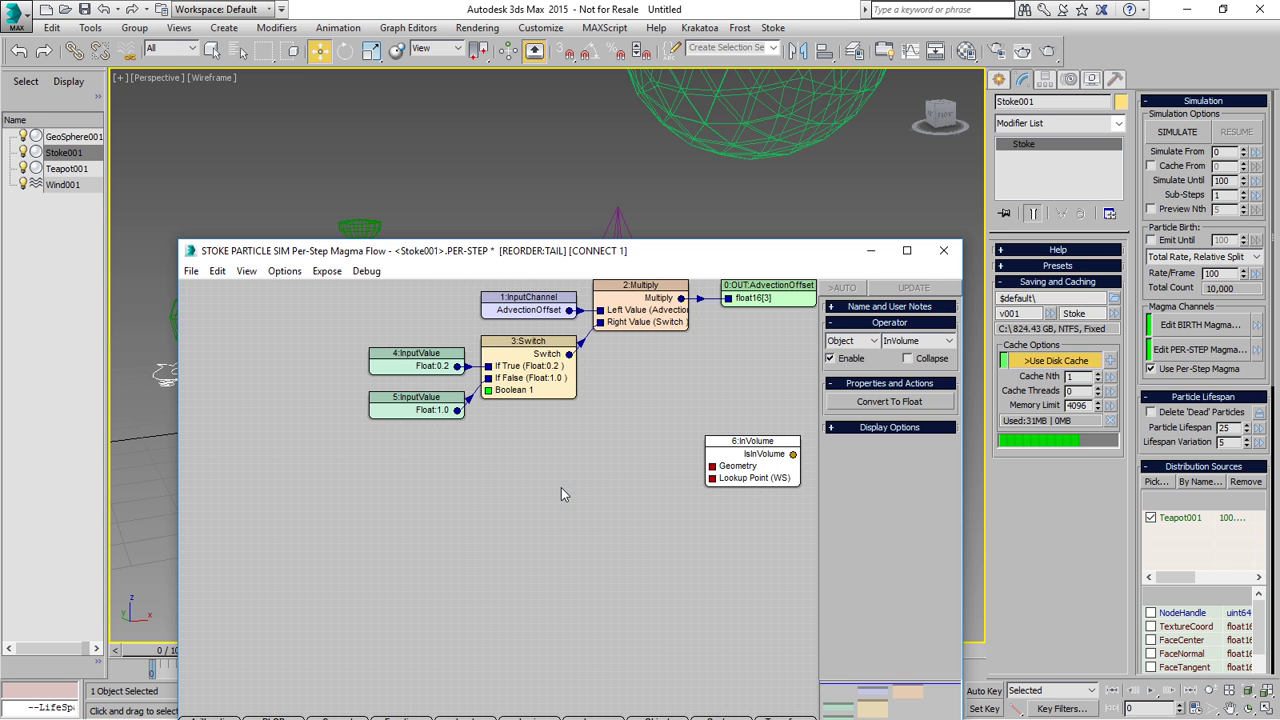
double_click(712, 466)
left_click_drag(603, 483, 560, 505)
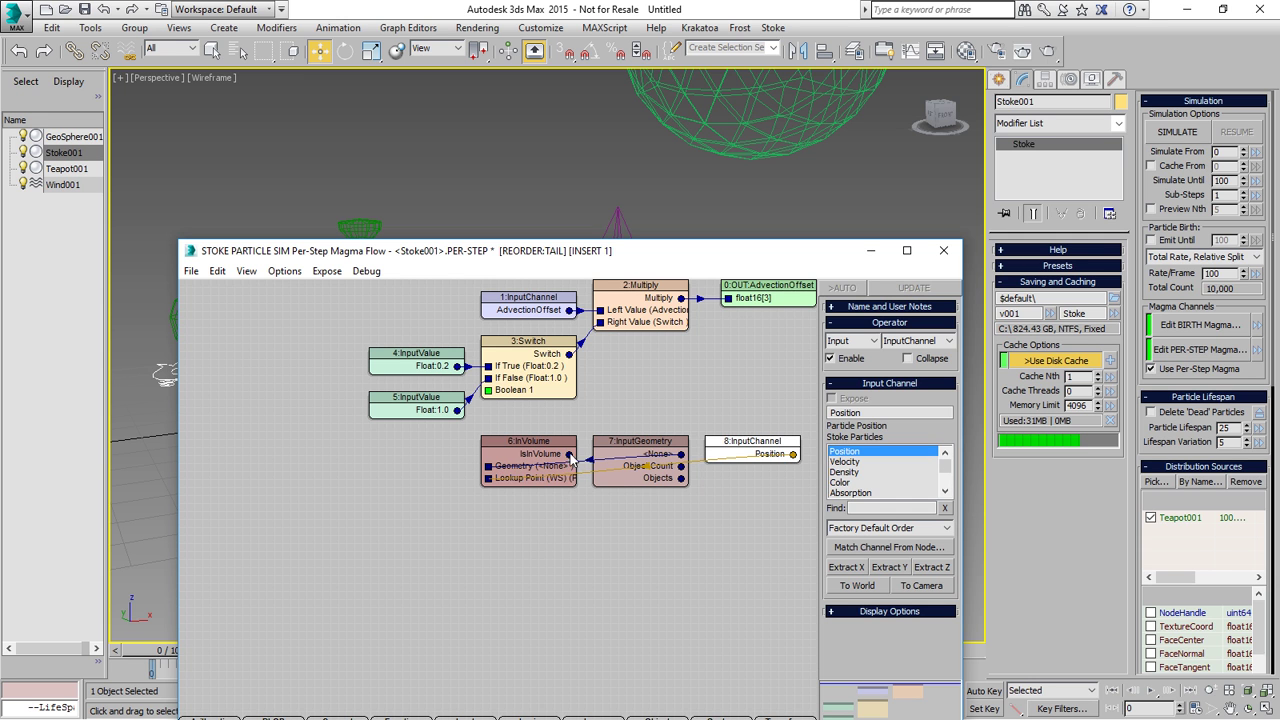
left_click_drag(570, 454, 488, 391)
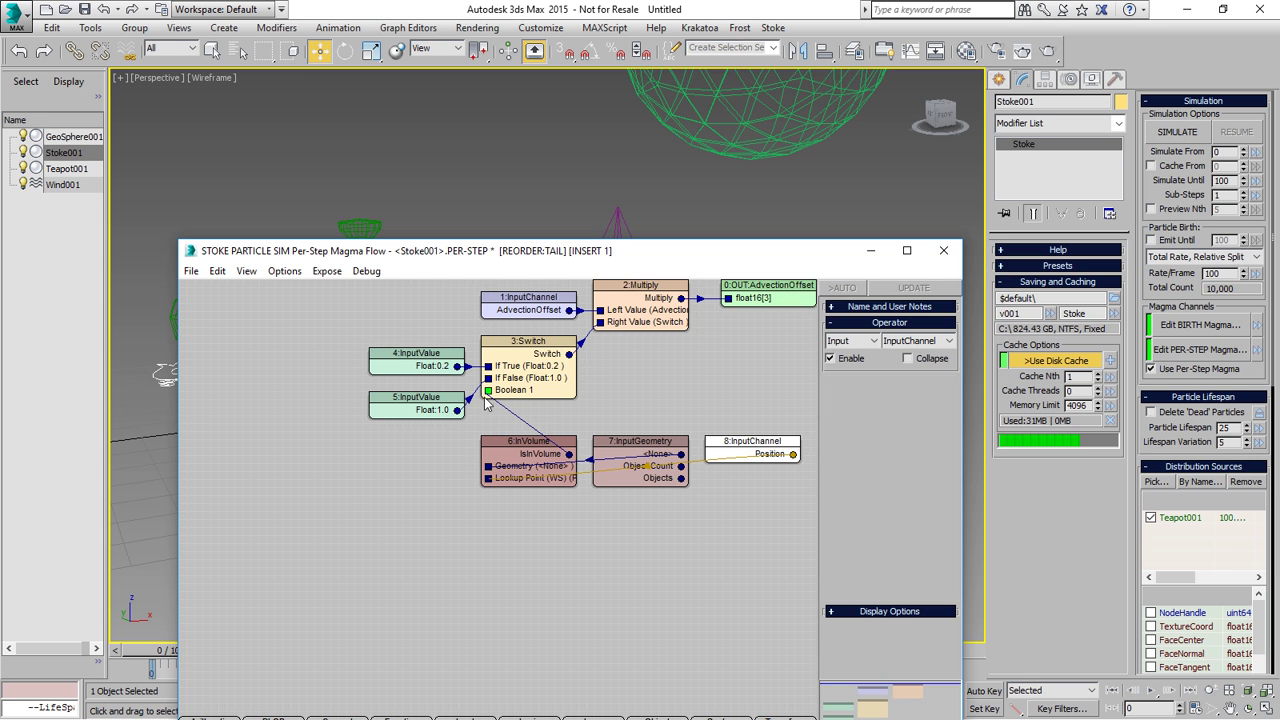
Assign the GeoSphere from the scene as the InputGeometry node's object.
left_click(334, 461)
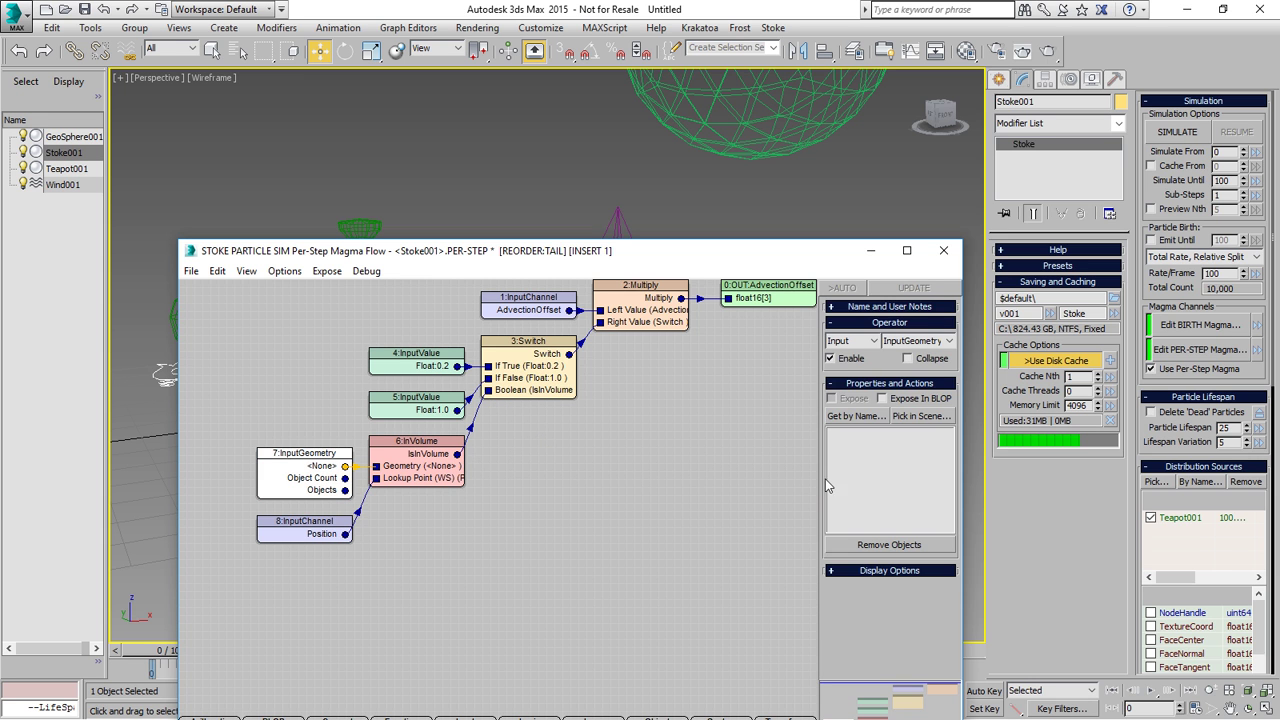
left_click(920, 418)
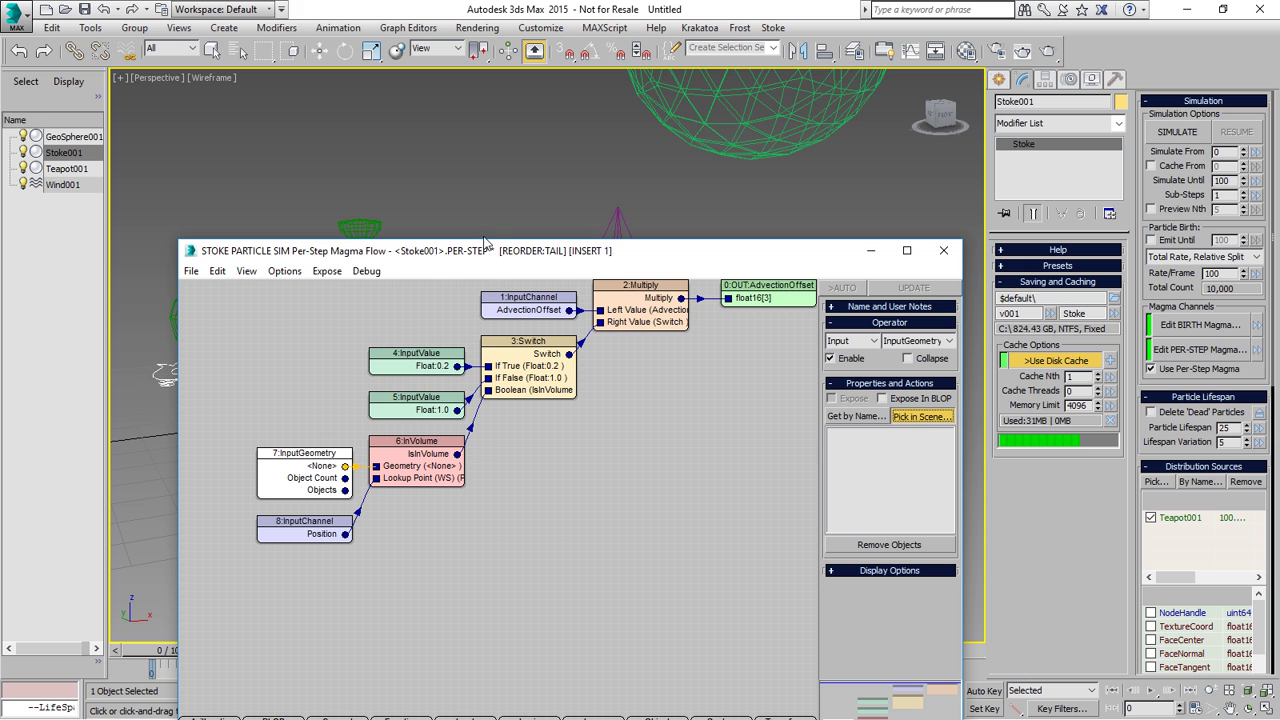
left_click(779, 84)
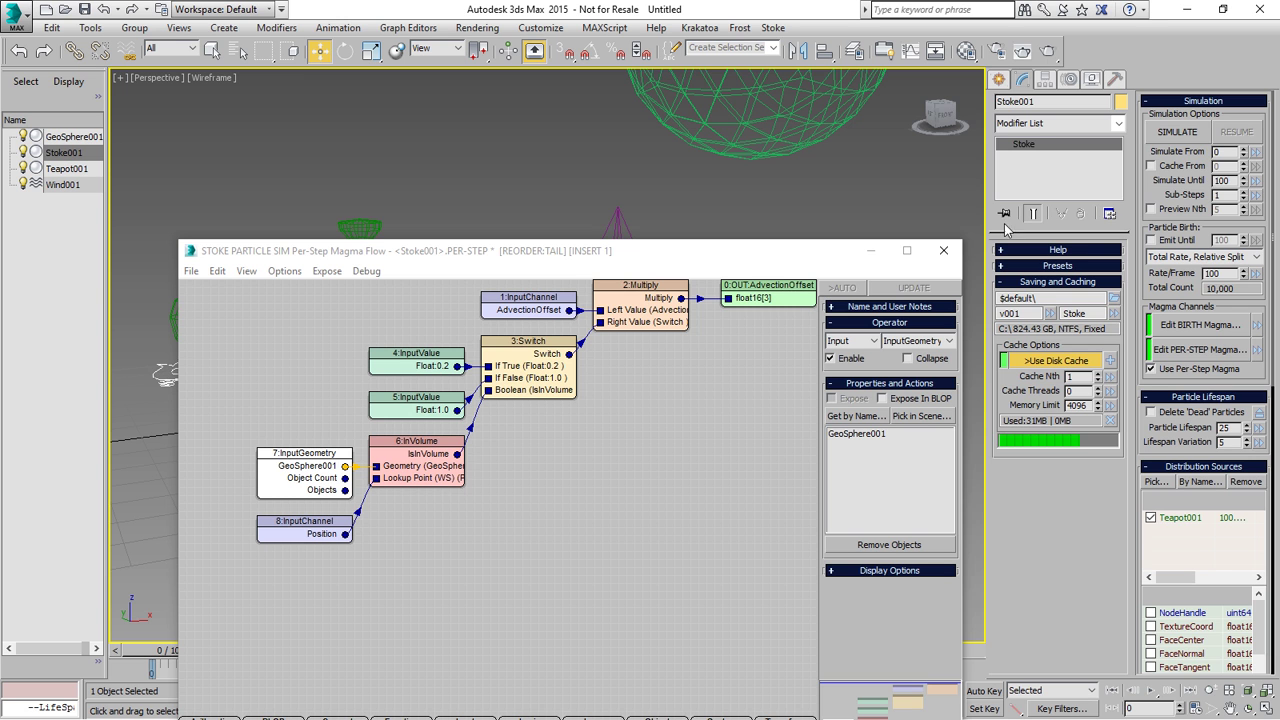
Run the Stoke simulation, minimize the Magma editor and scrub to frame 24 to inspect the particles around the GeoSphere.
left_click(1177, 132)
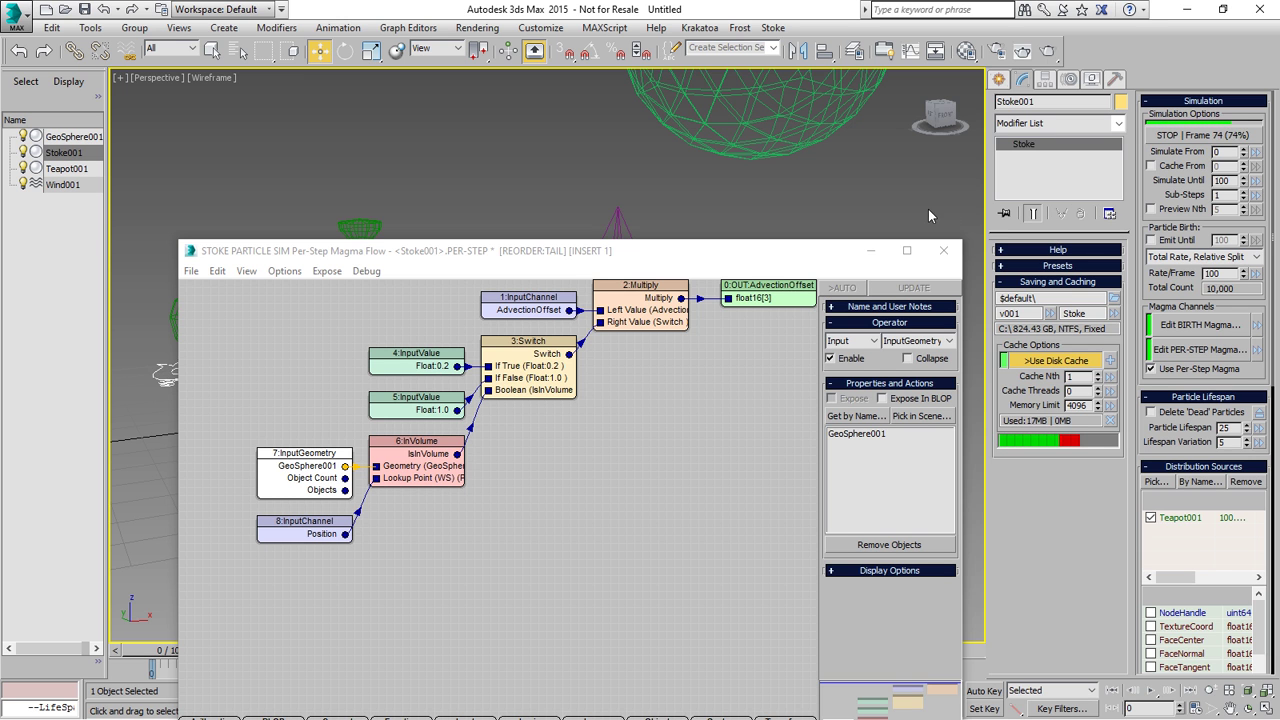
left_click(871, 251)
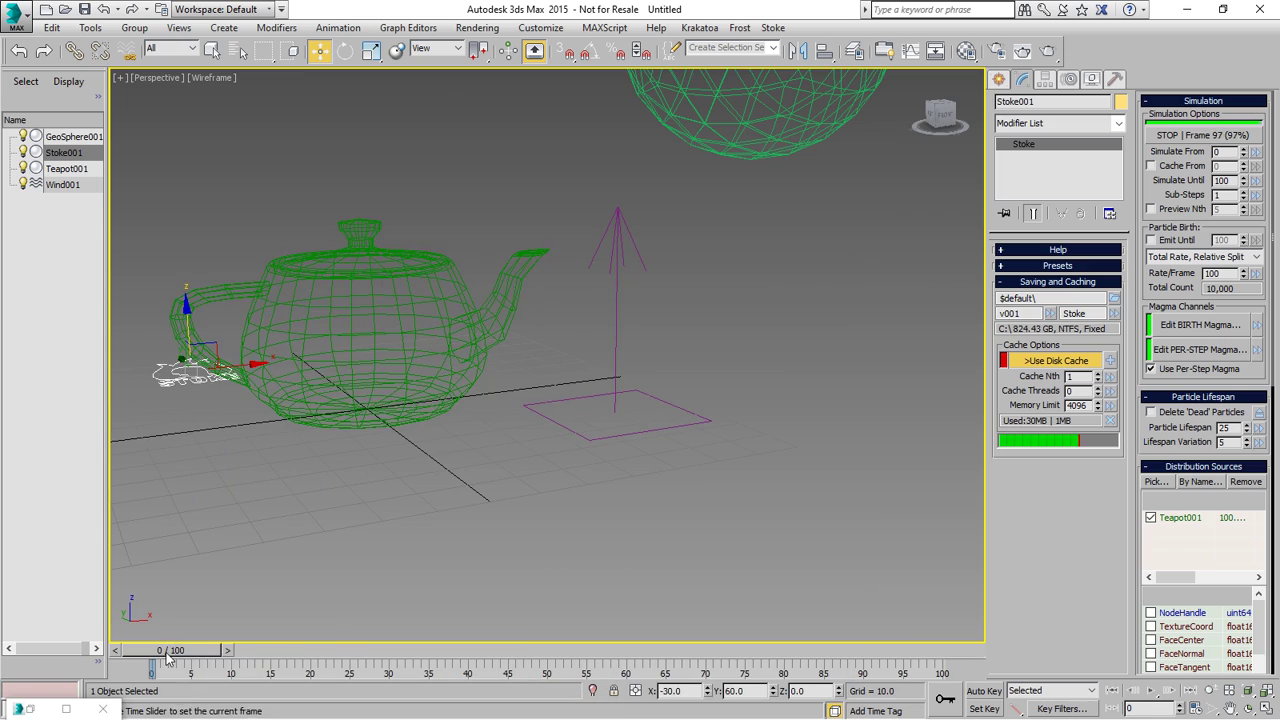
left_click_drag(171, 652, 446, 637)
middle_click_drag(554, 218, 578, 391)
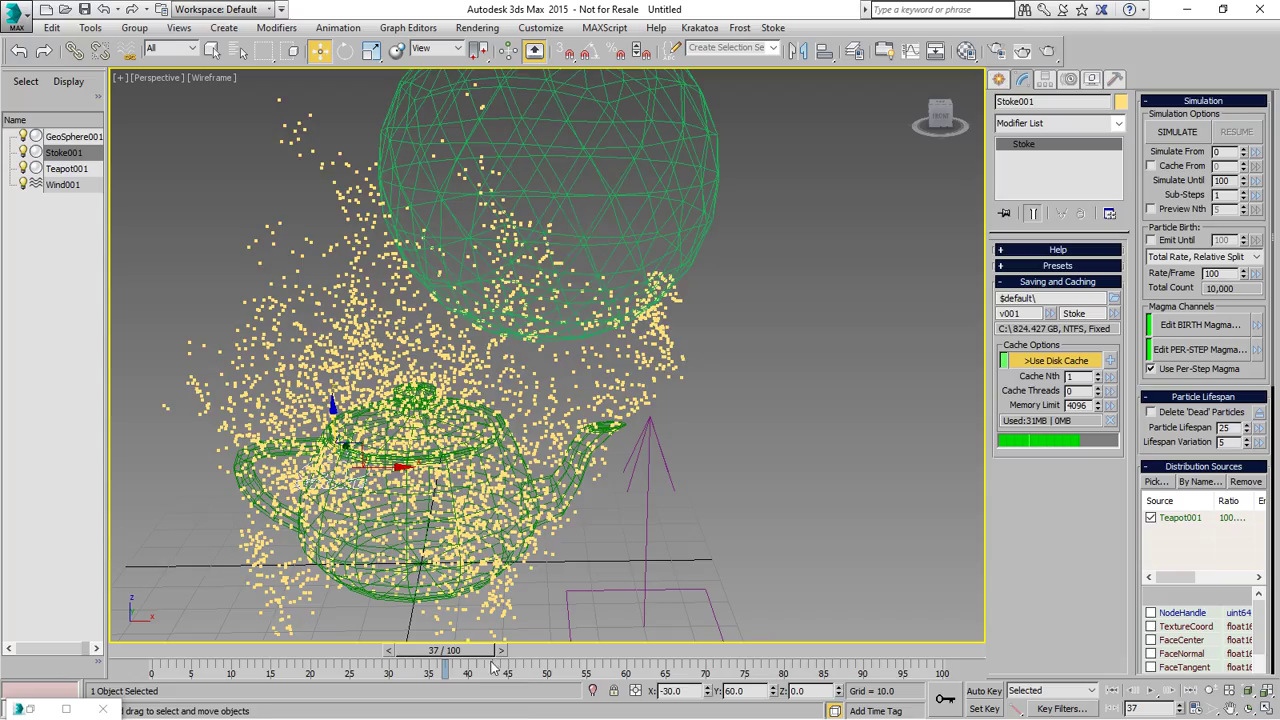
left_click_drag(481, 652, 388, 655)
key("w")
Set the Stoke particles' viewport display to Velocity and scrub to frame 43 to inspect the velocity vectors.
left_click_drag(1167, 455, 1181, 117)
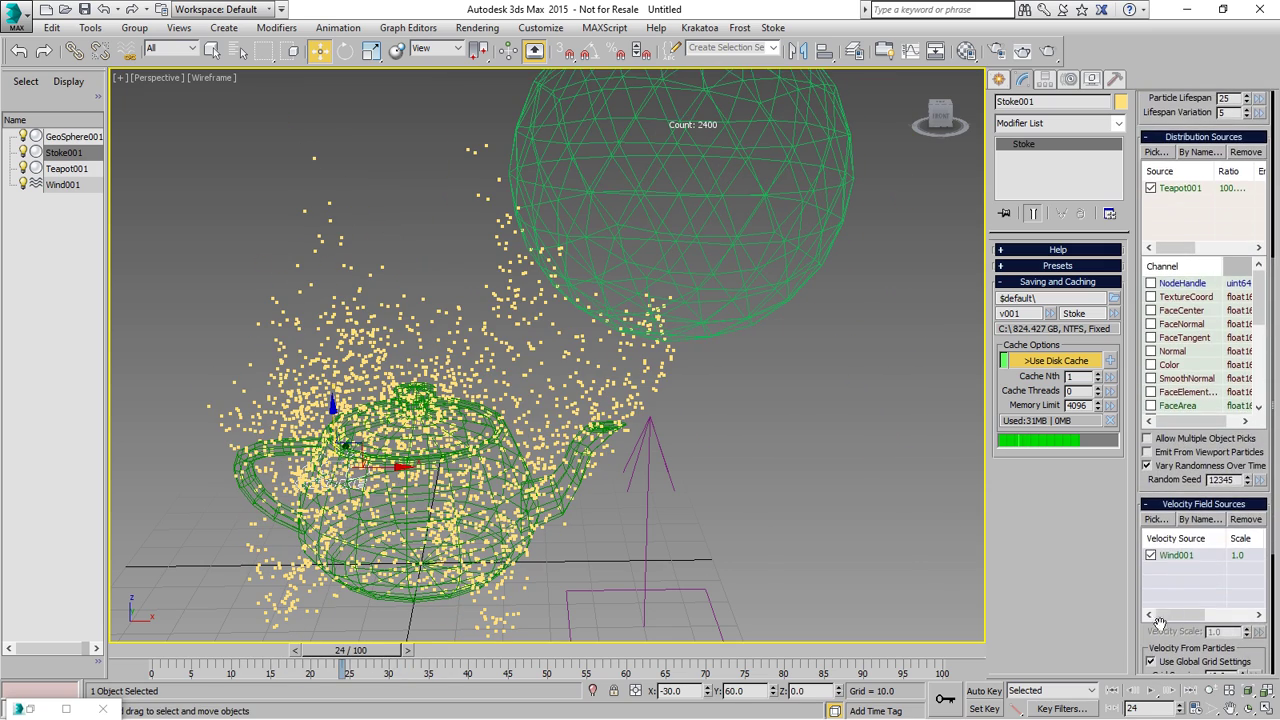
left_click_drag(1158, 637, 1192, 371)
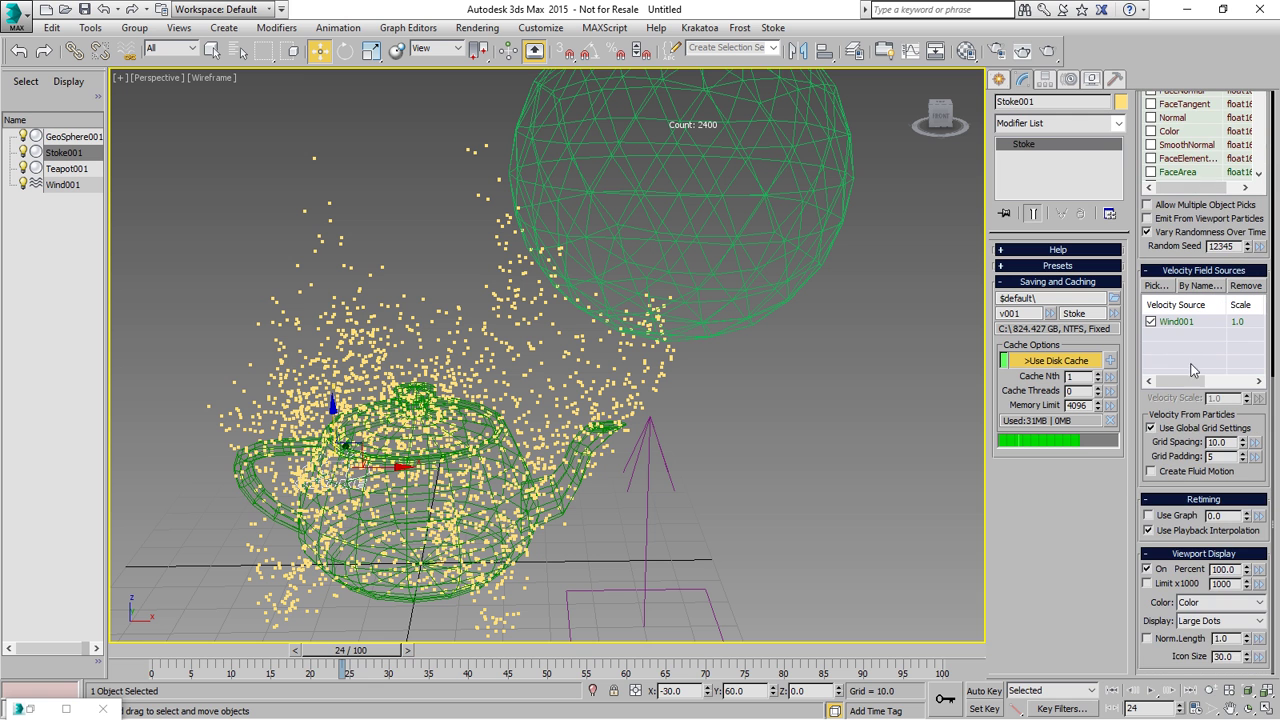
left_click(1218, 620)
left_click(1206, 646)
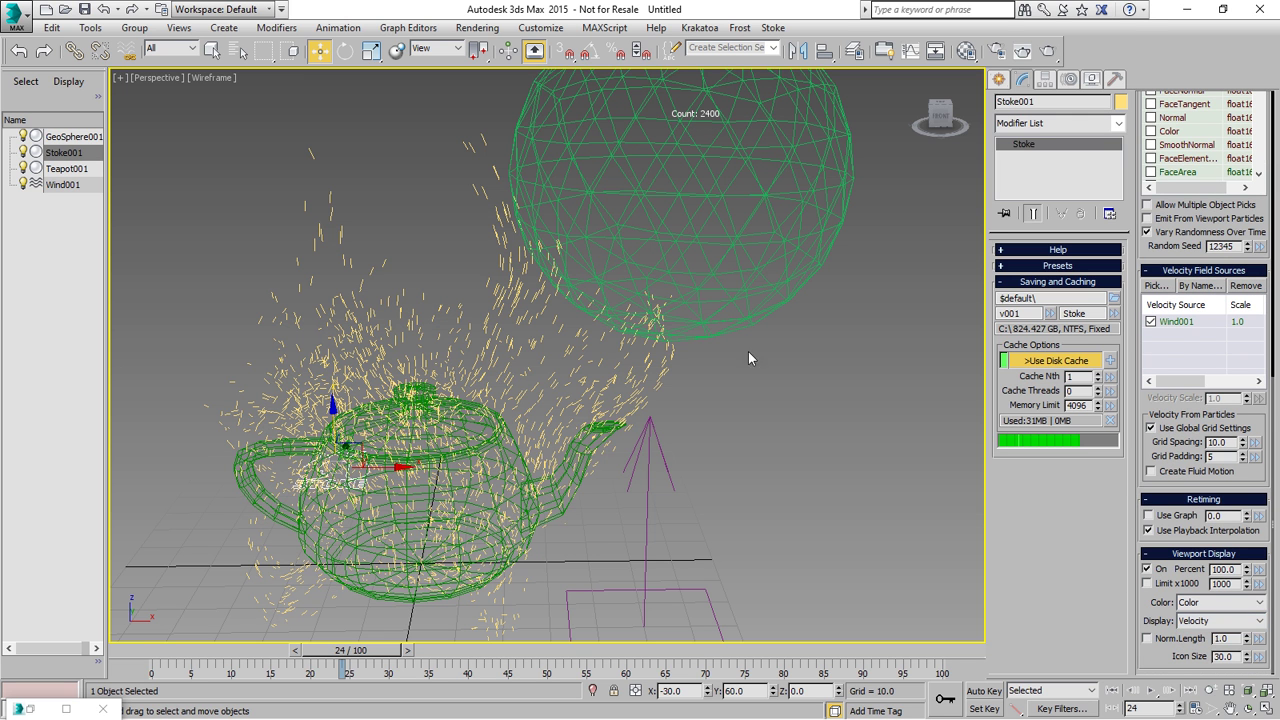
left_click_drag(356, 652, 494, 652)
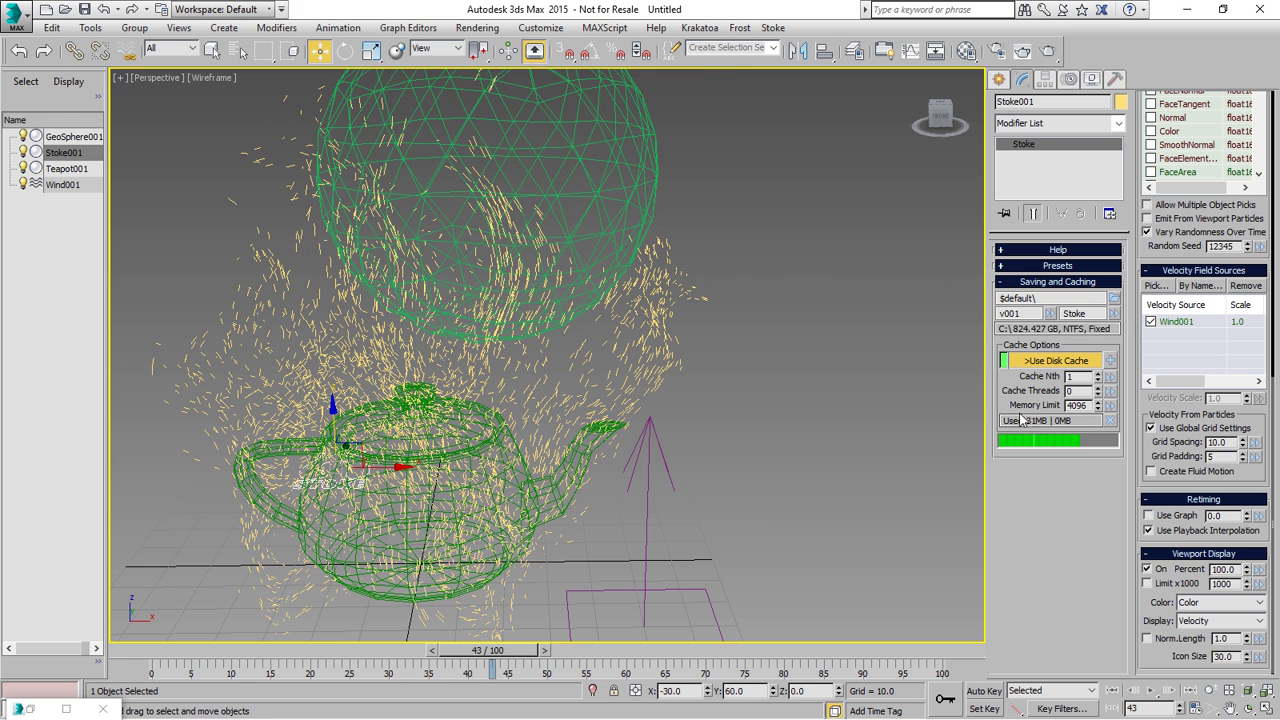
In the per-step Magma flow, add a Velocity output that multiplies the Velocity input channel by the existing Switch output.
left_click_drag(1155, 256, 1155, 552)
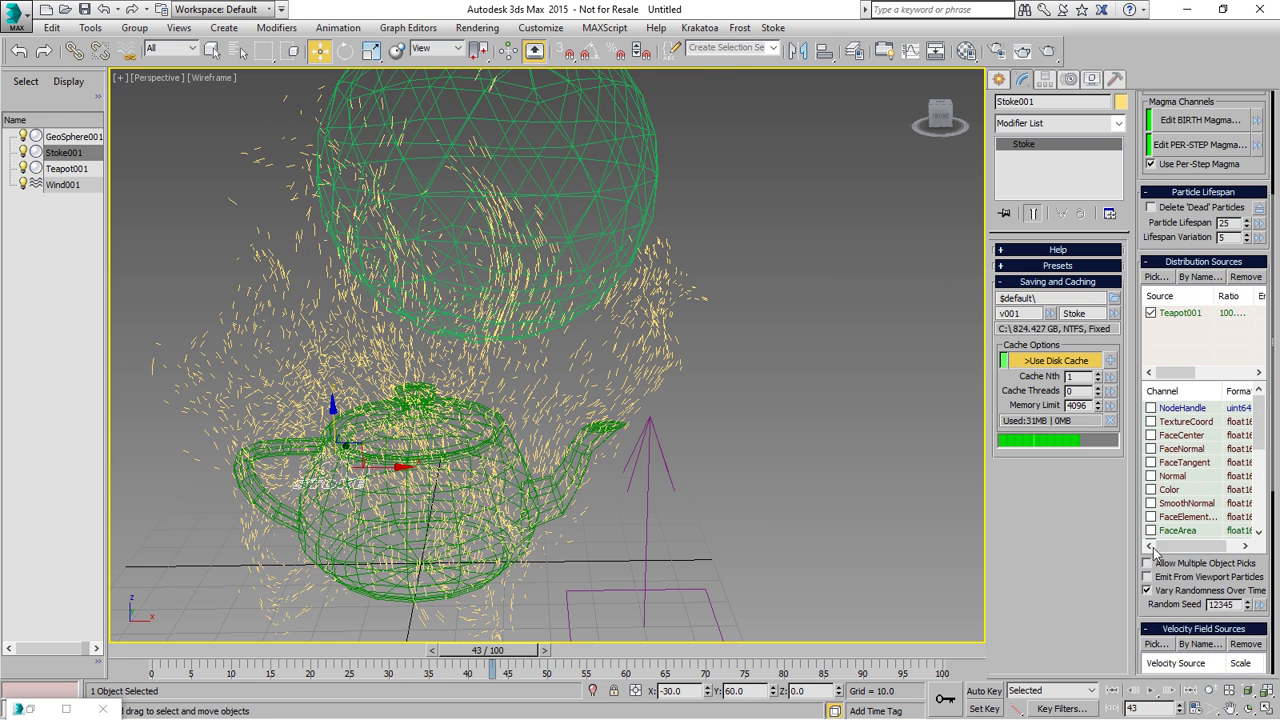
left_click(1189, 151)
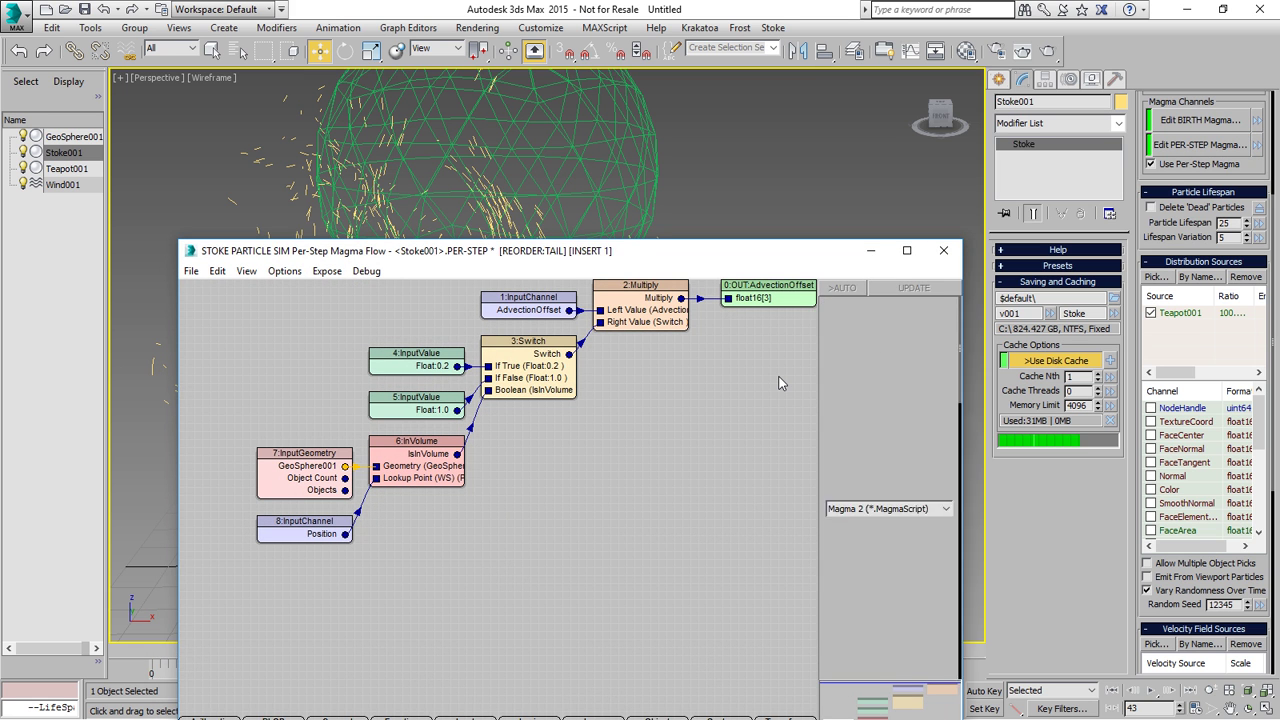
key("ctrl+o")
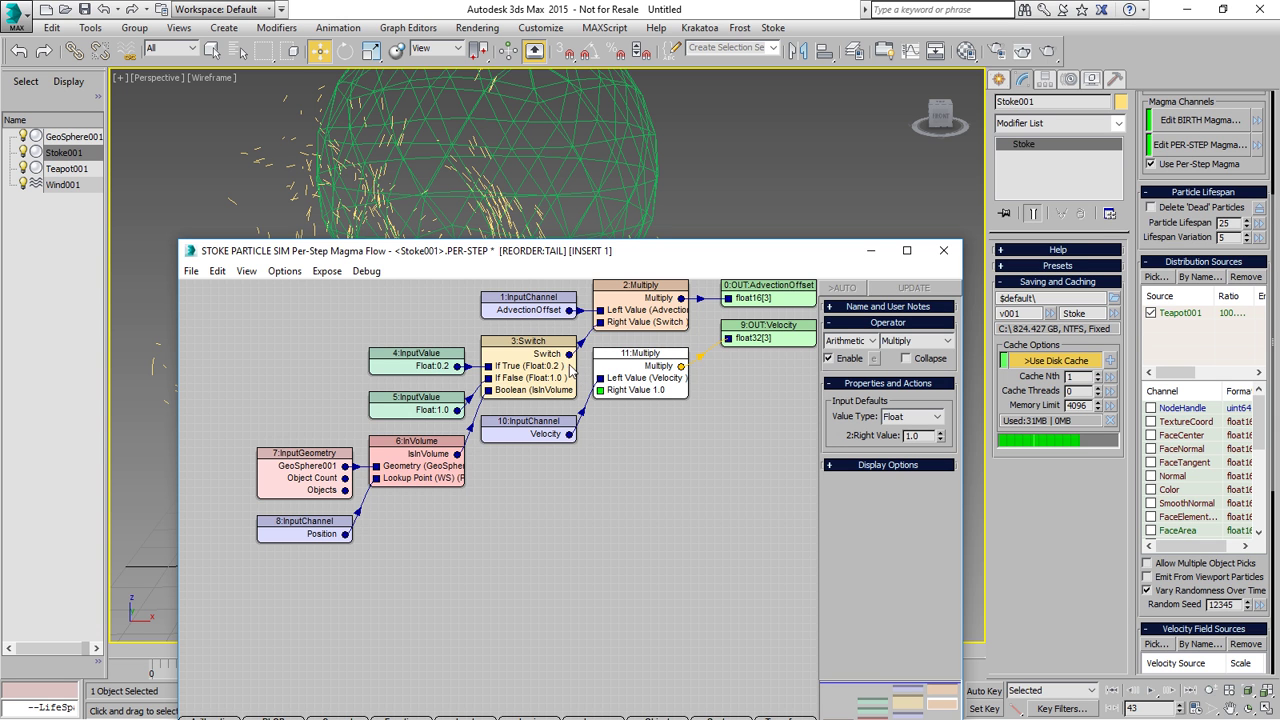
left_click_drag(570, 358, 601, 394)
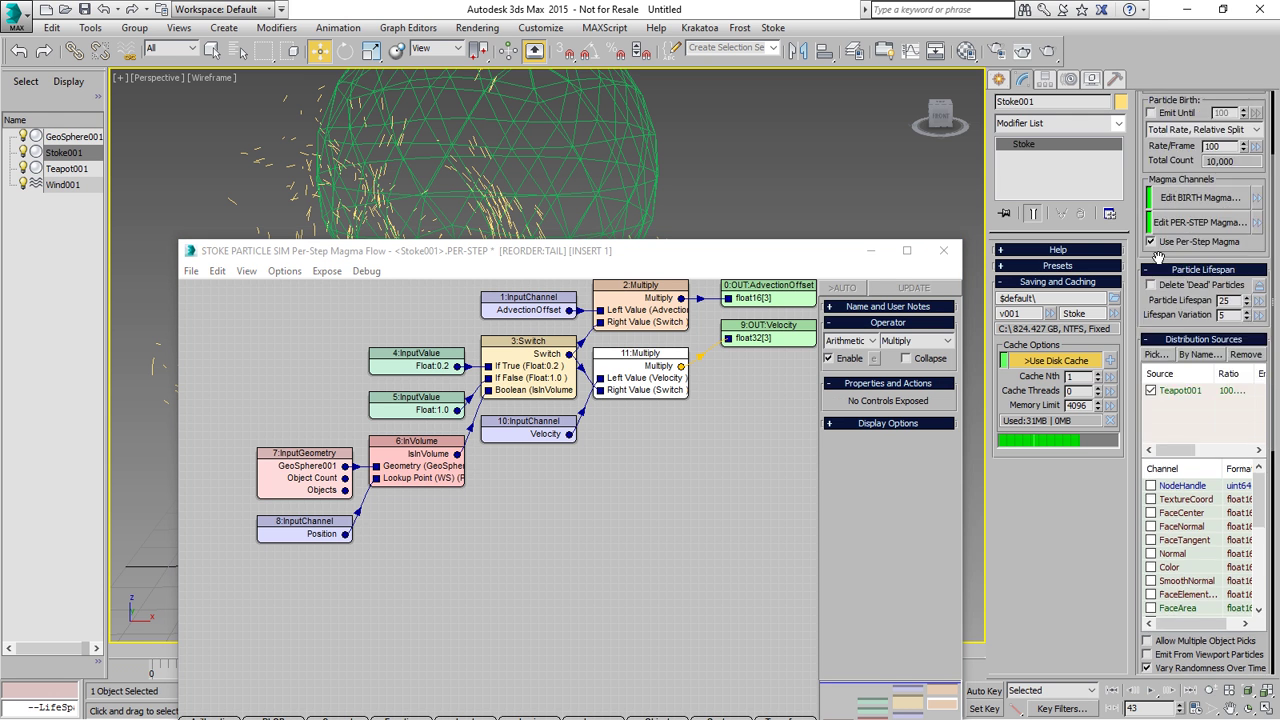
Simulate again with the Velocity output in place, minimize the Magma editor and scrub to frame 28 to check the vectors.
left_click(1109, 213)
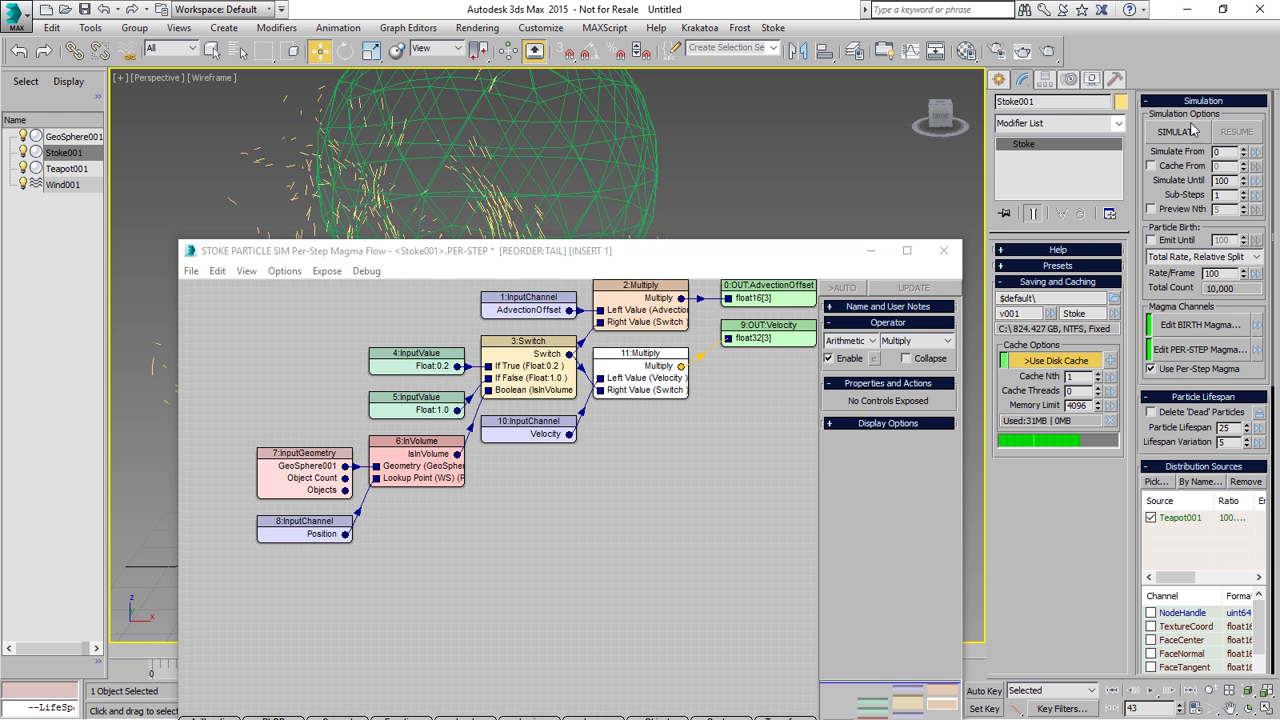
left_click(871, 250)
left_click_drag(137, 651, 373, 651)
key("w")
key("q")
key("w")
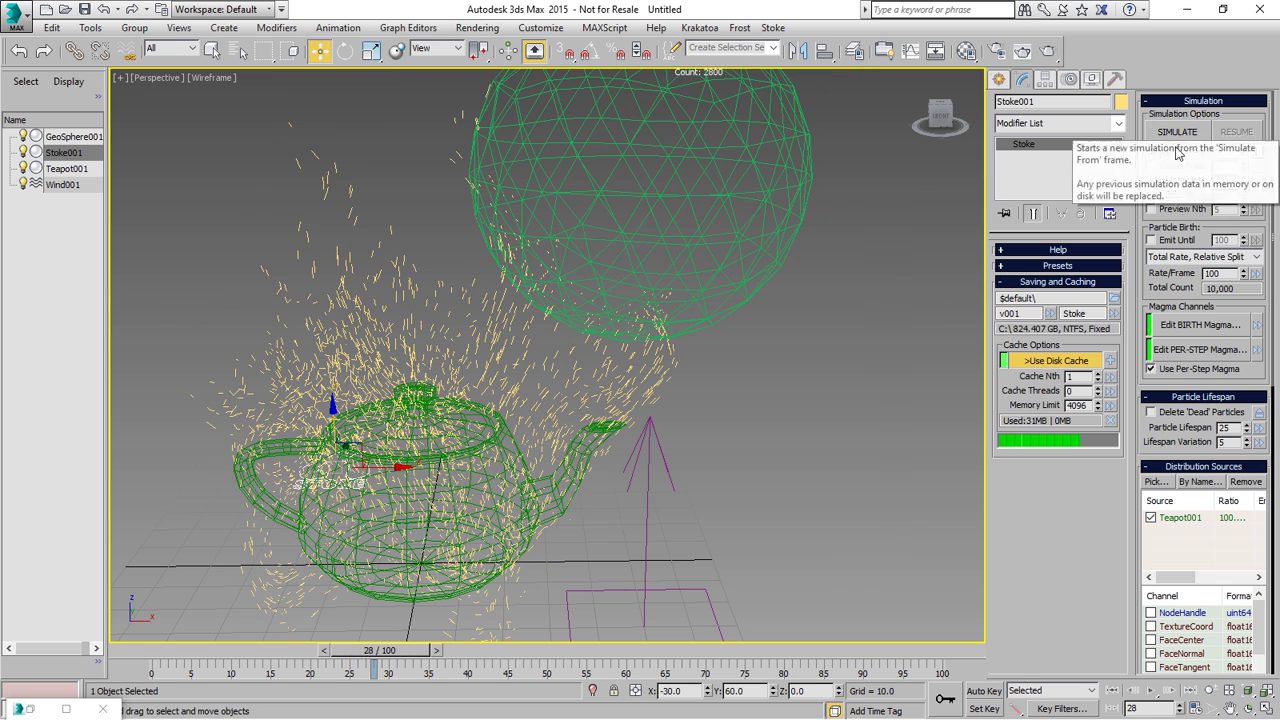
Add a per-step Color output fed by a Switch between vectors [1,0,0] and [0,0,1], using the InVolume result as its Boolean.
left_click(1201, 350)
left_click(756, 408)
key("ctrl+o")
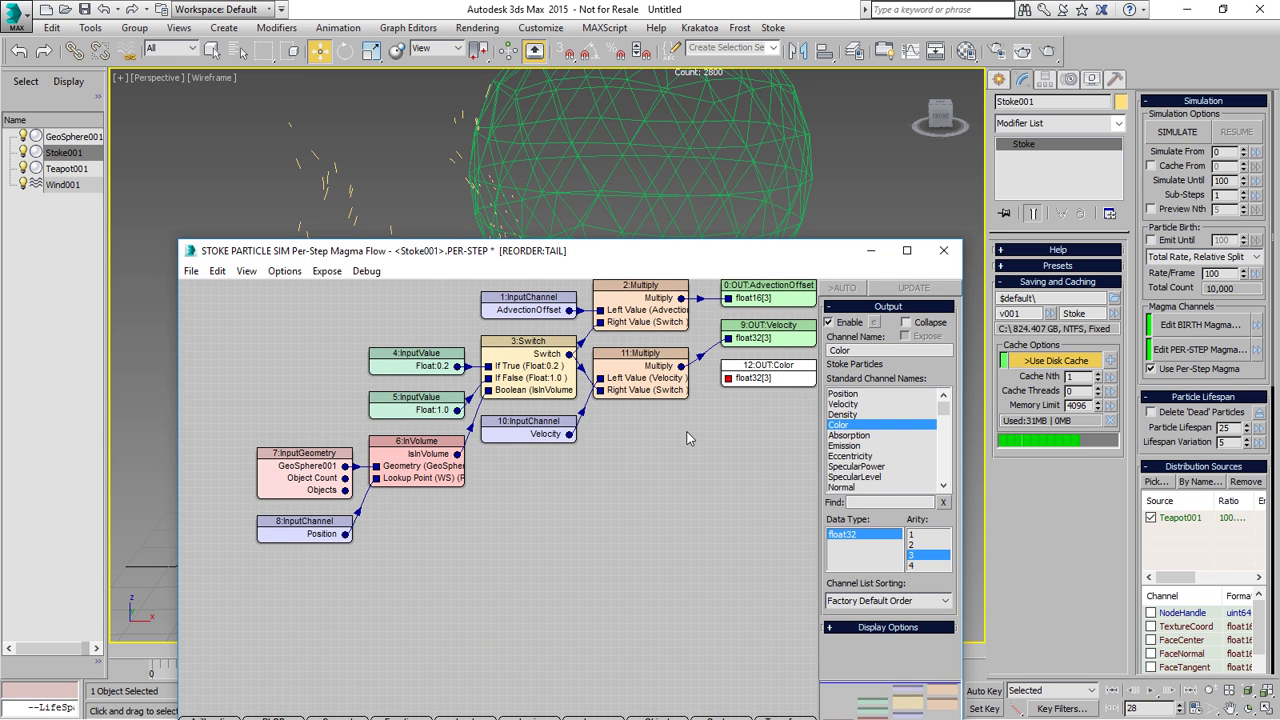
key("w")
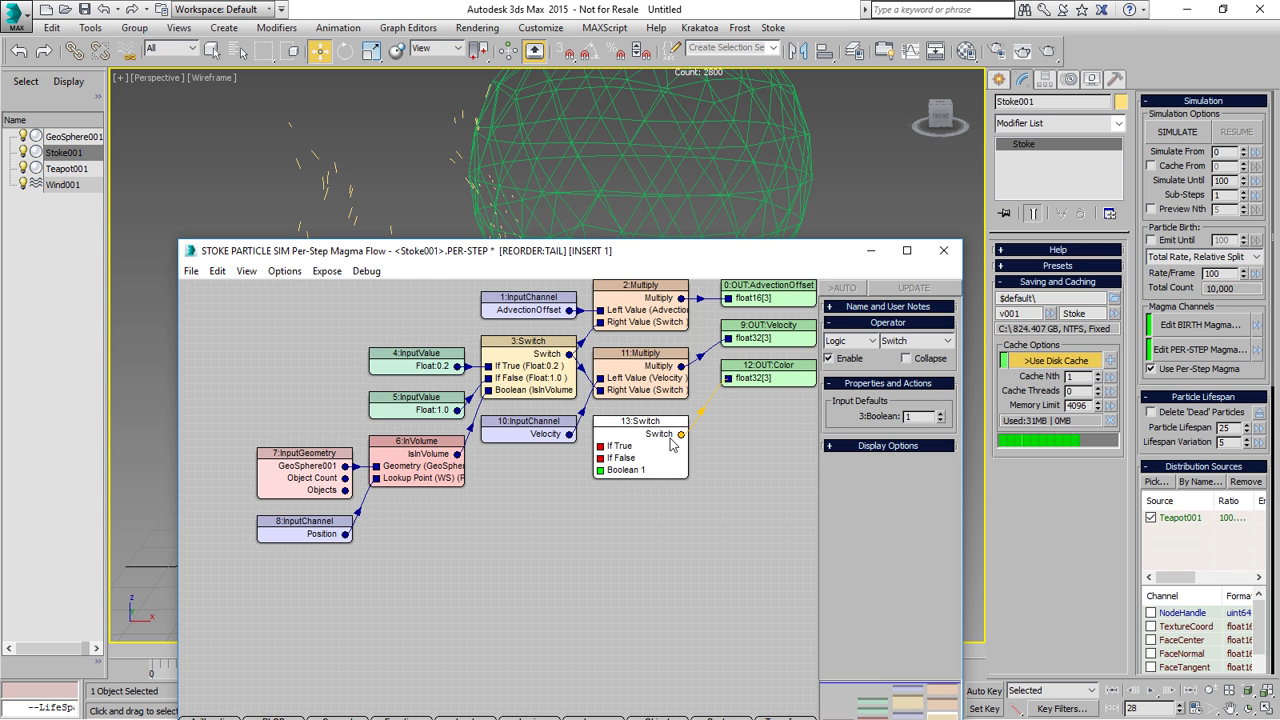
key("ctrl+3")
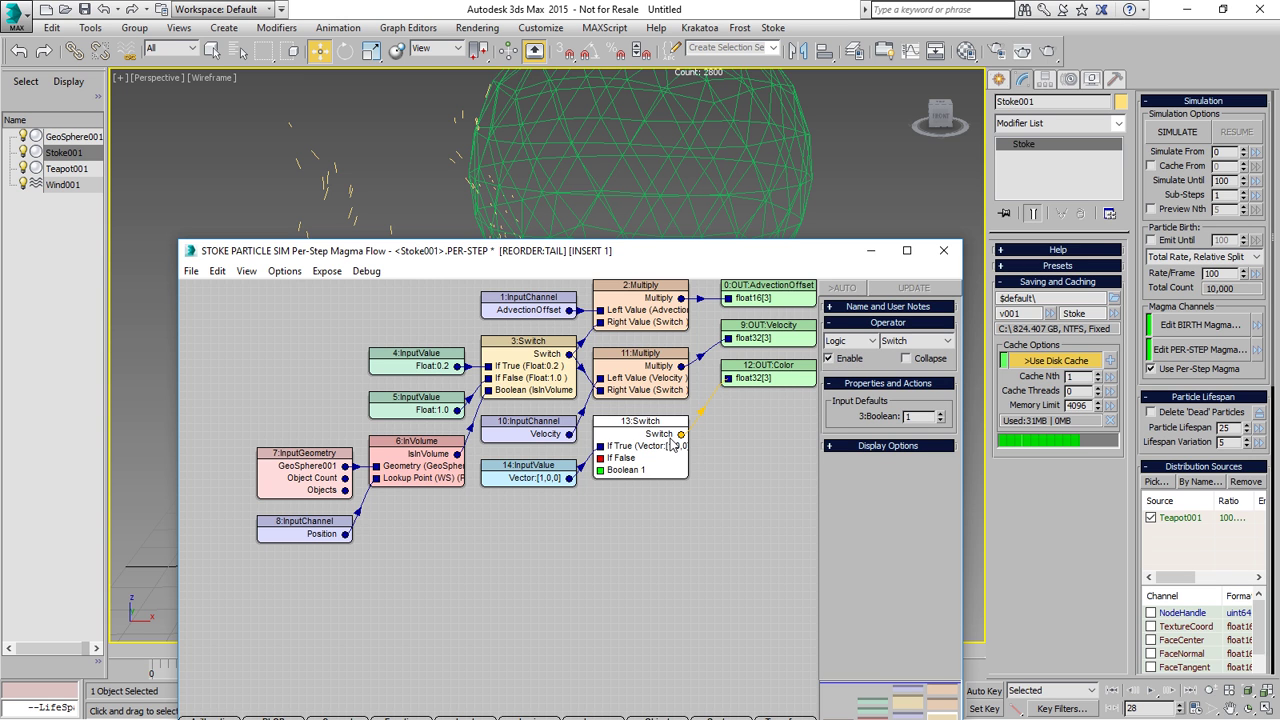
key("v")
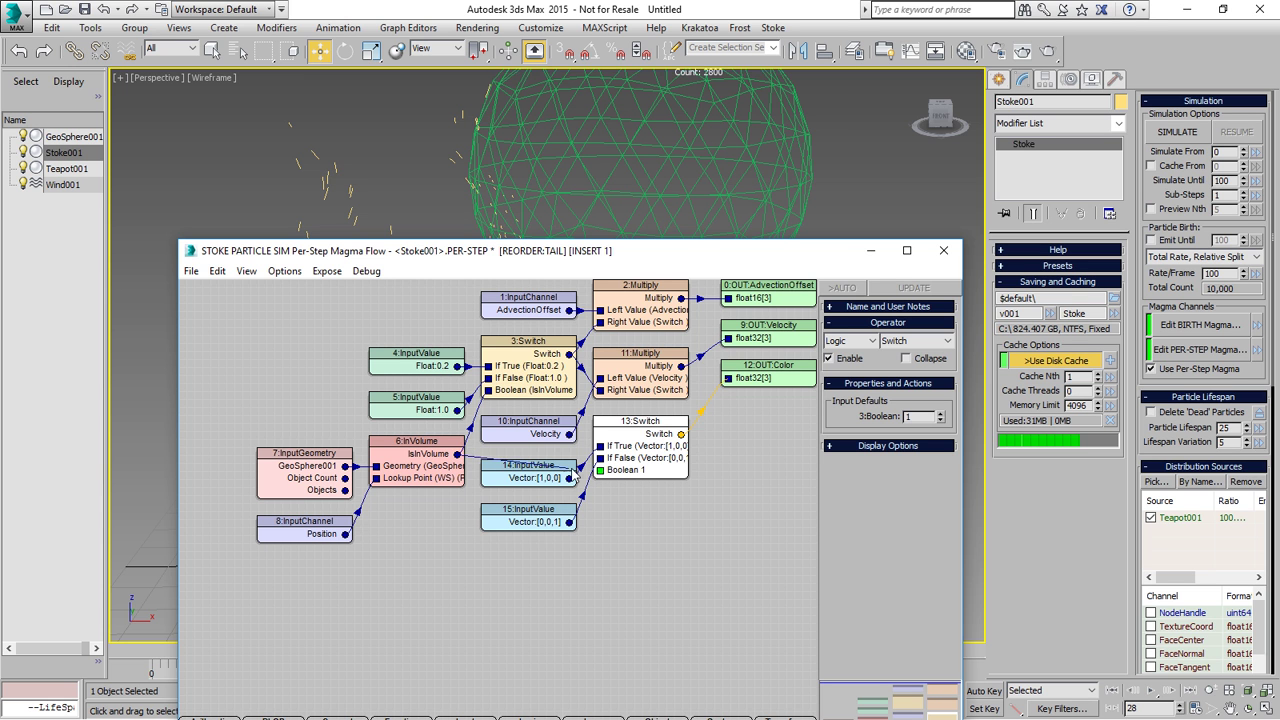
left_click_drag(601, 477, 600, 471)
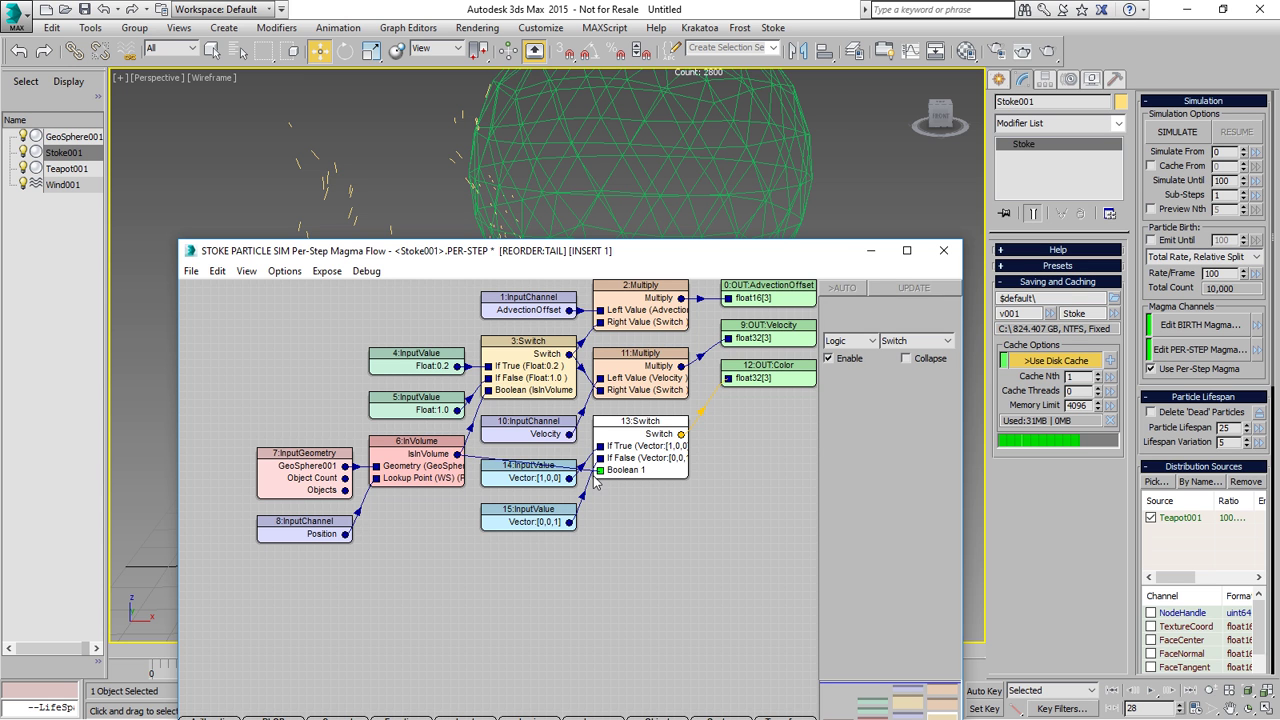
Minimize the Magma editor, rerun the simulation with the Color output and scrub to frame 18 to view the particle colors.
left_click(870, 251)
left_click(1180, 133)
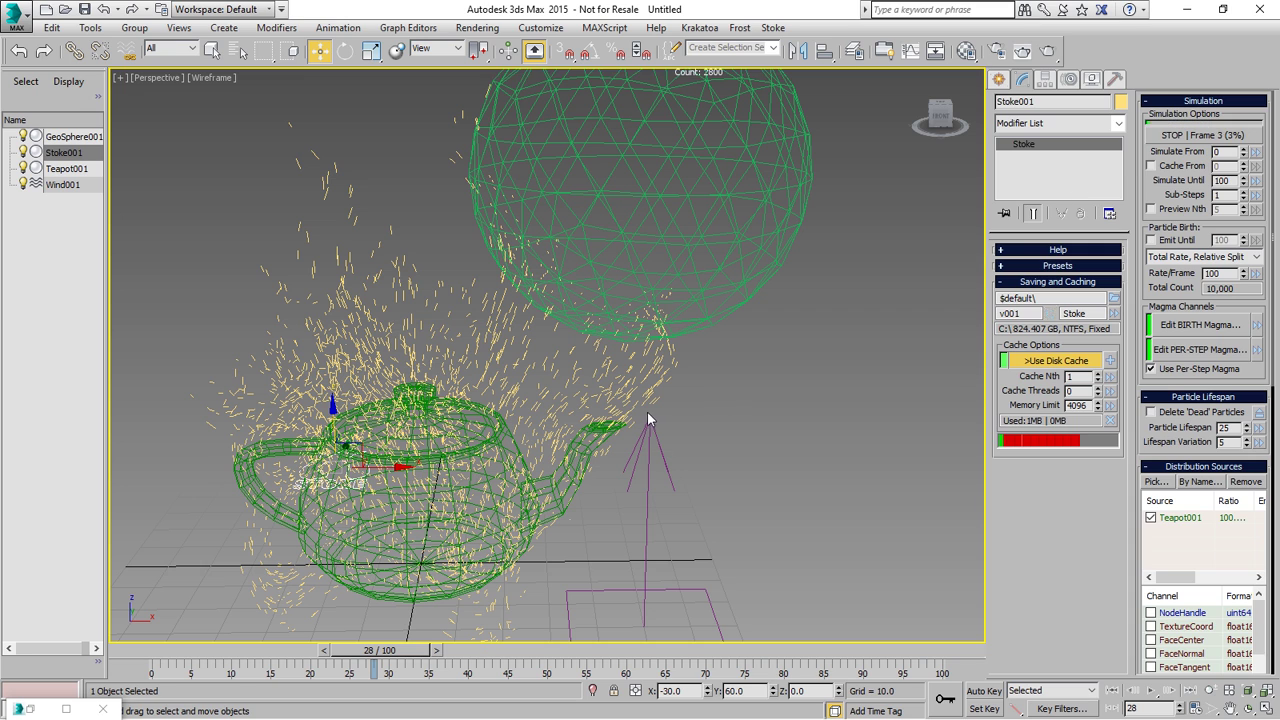
left_click_drag(140, 655, 215, 660)
key("w")
key("w")
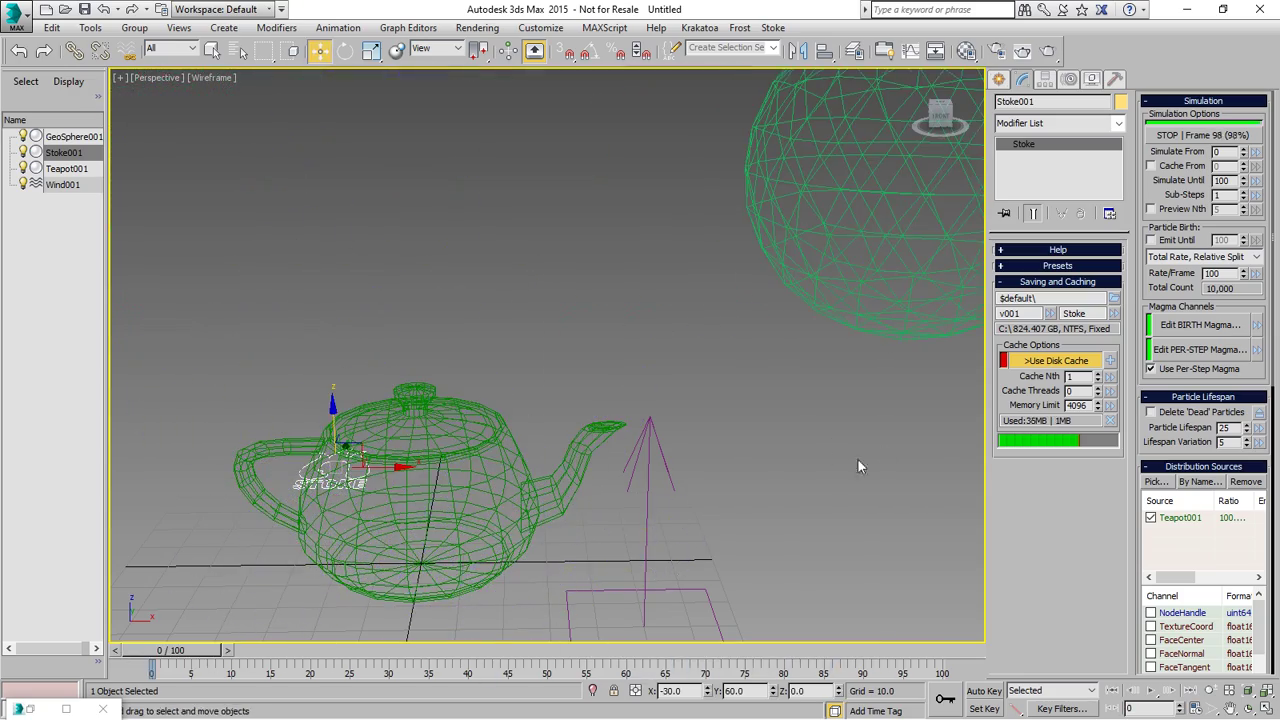
scroll(1165, 308, "down", 5)
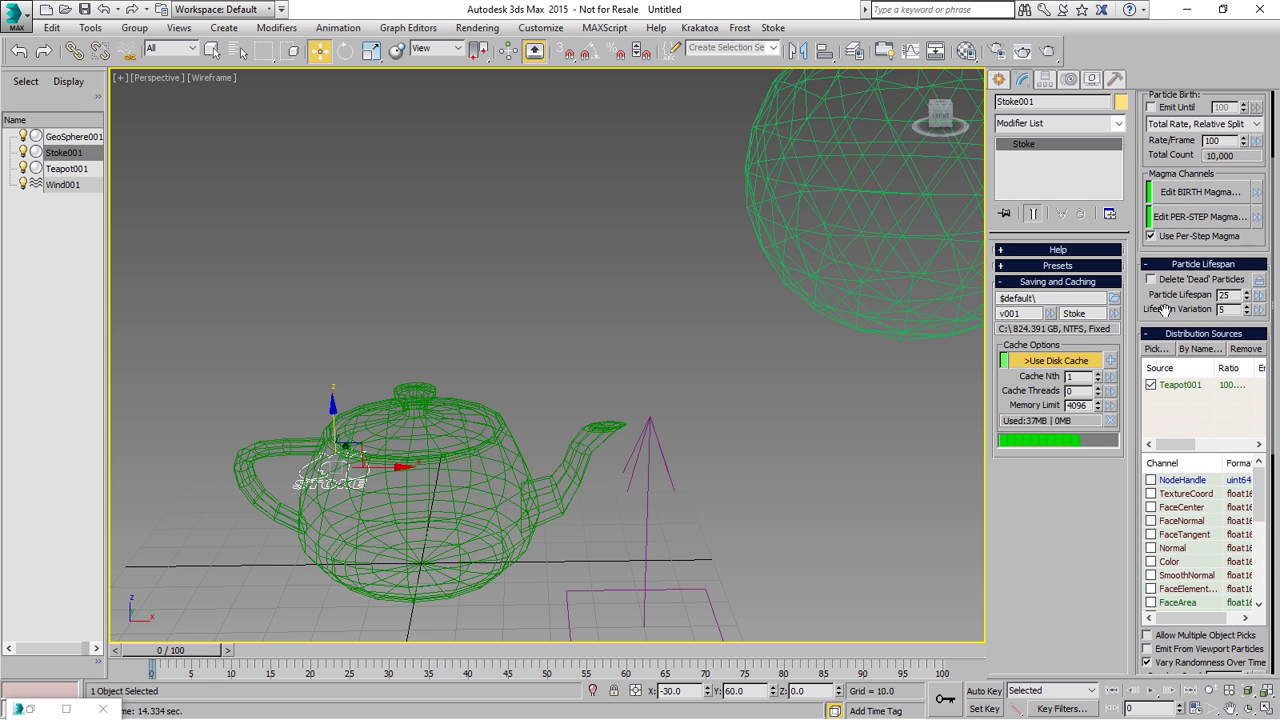
left_click_drag(1165, 308, 1165, 303)
left_click_drag(181, 656, 311, 656)
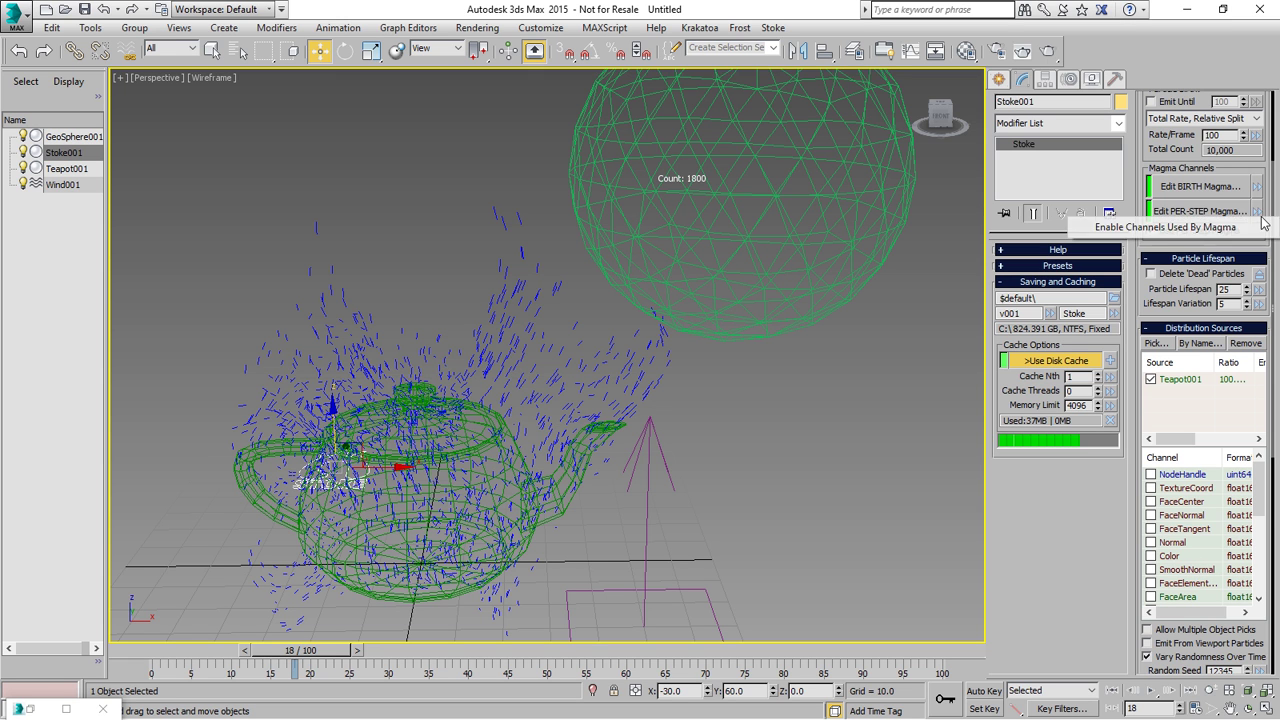
Enable the channels used by the per-step Magma flow and create a PRT Loader for the Stoke disk cache.
left_click(1251, 214)
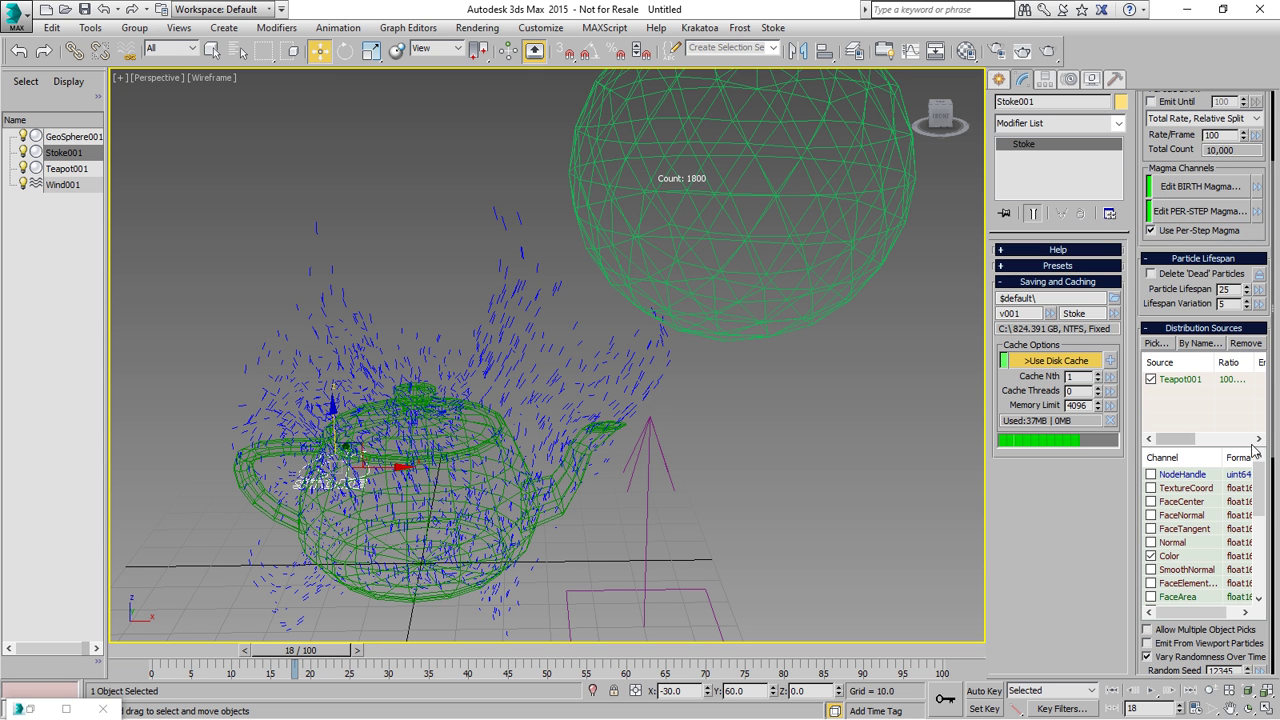
left_click_drag(1170, 150, 1185, 349)
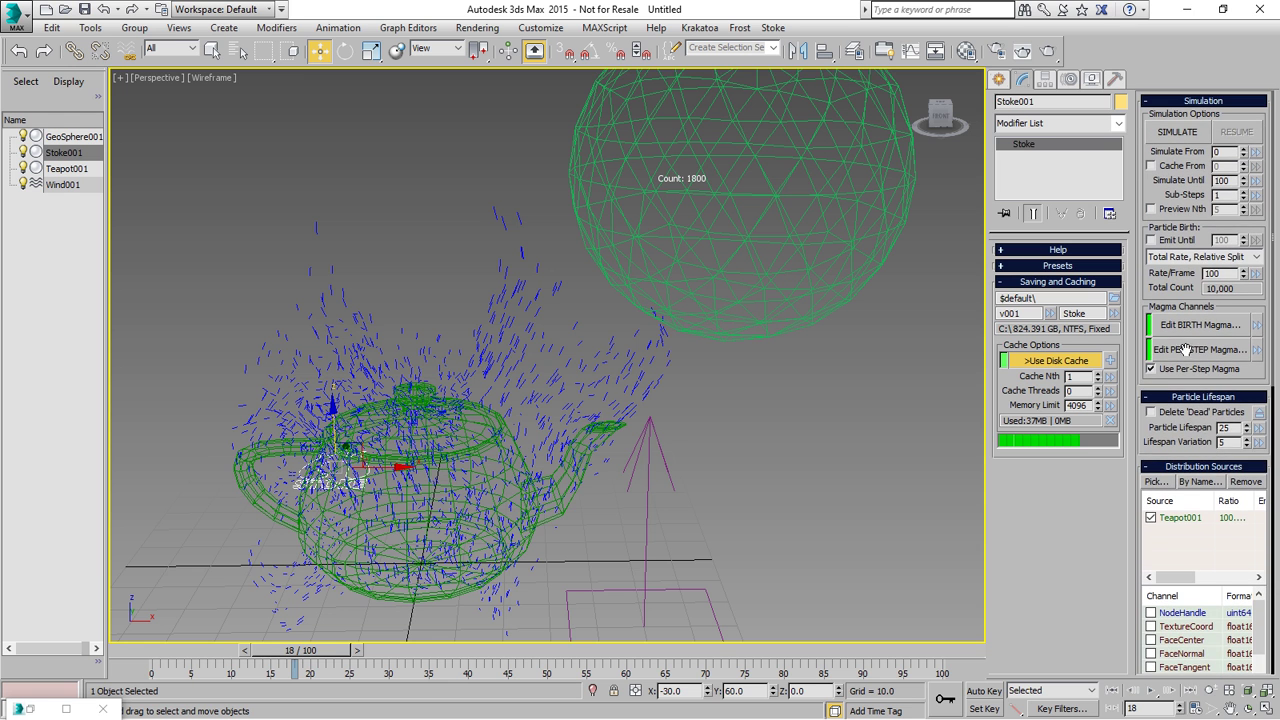
left_click(1060, 360)
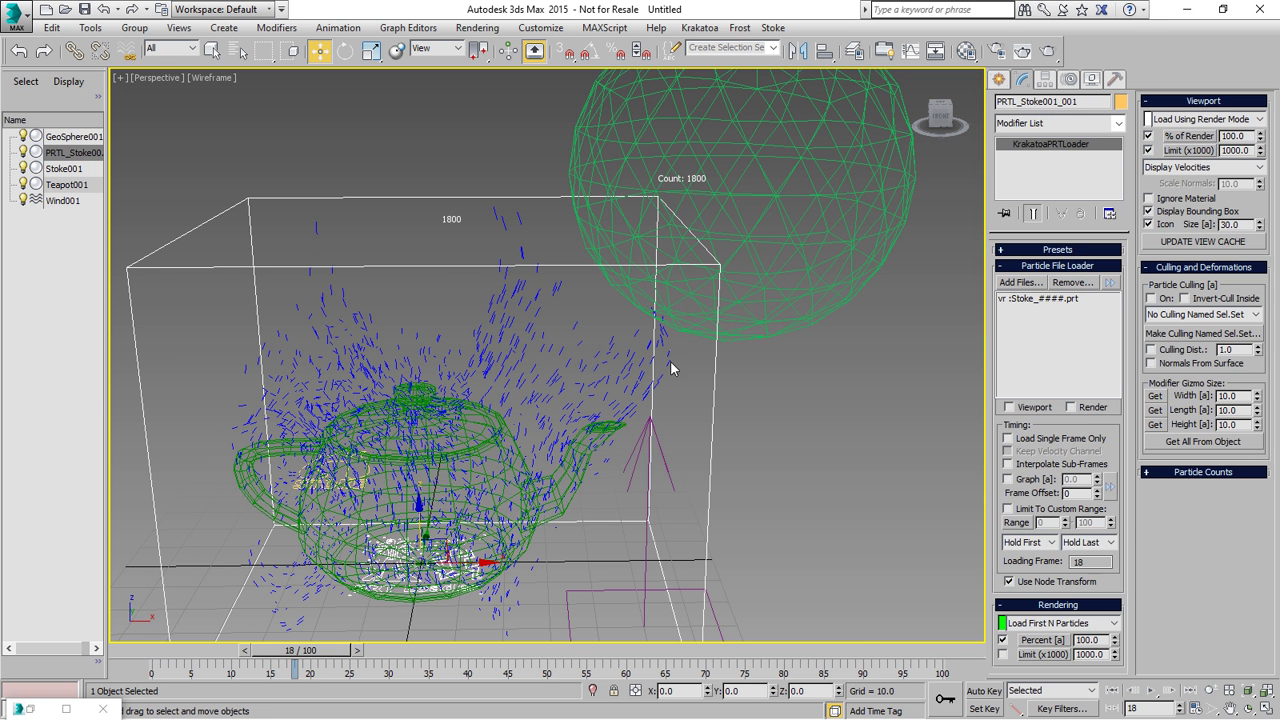
Turn off the Stoke object's particle viewport display and return the timeline to frame 0.
left_click(300, 478)
scroll(1156, 455, "down", 5)
left_click_drag(1152, 569, 1180, 196)
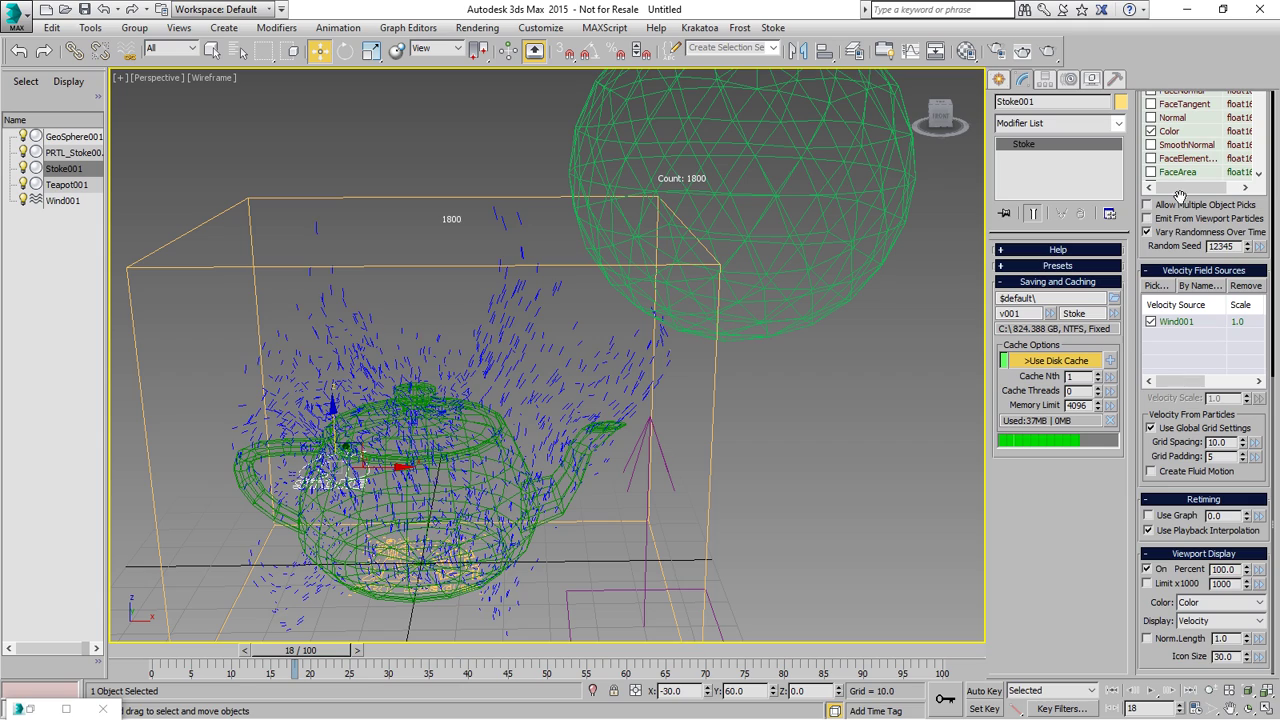
left_click(1148, 569)
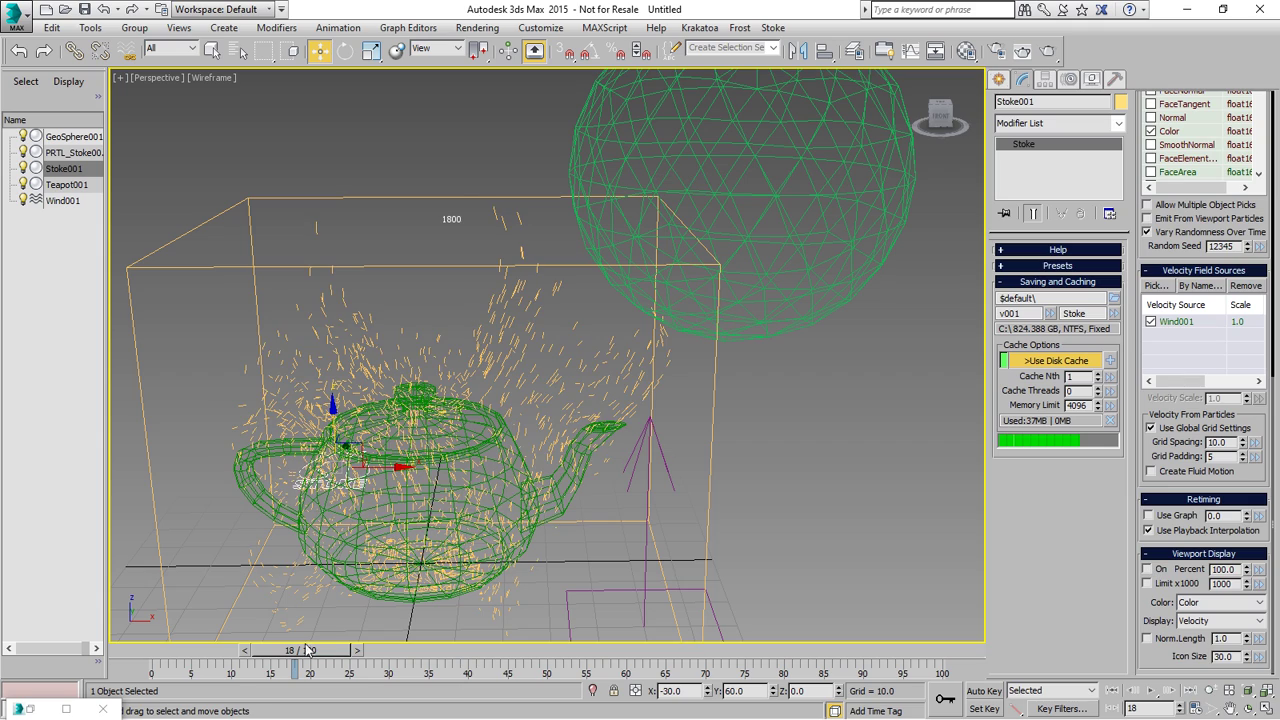
left_click_drag(286, 655, 141, 651)
key("w")
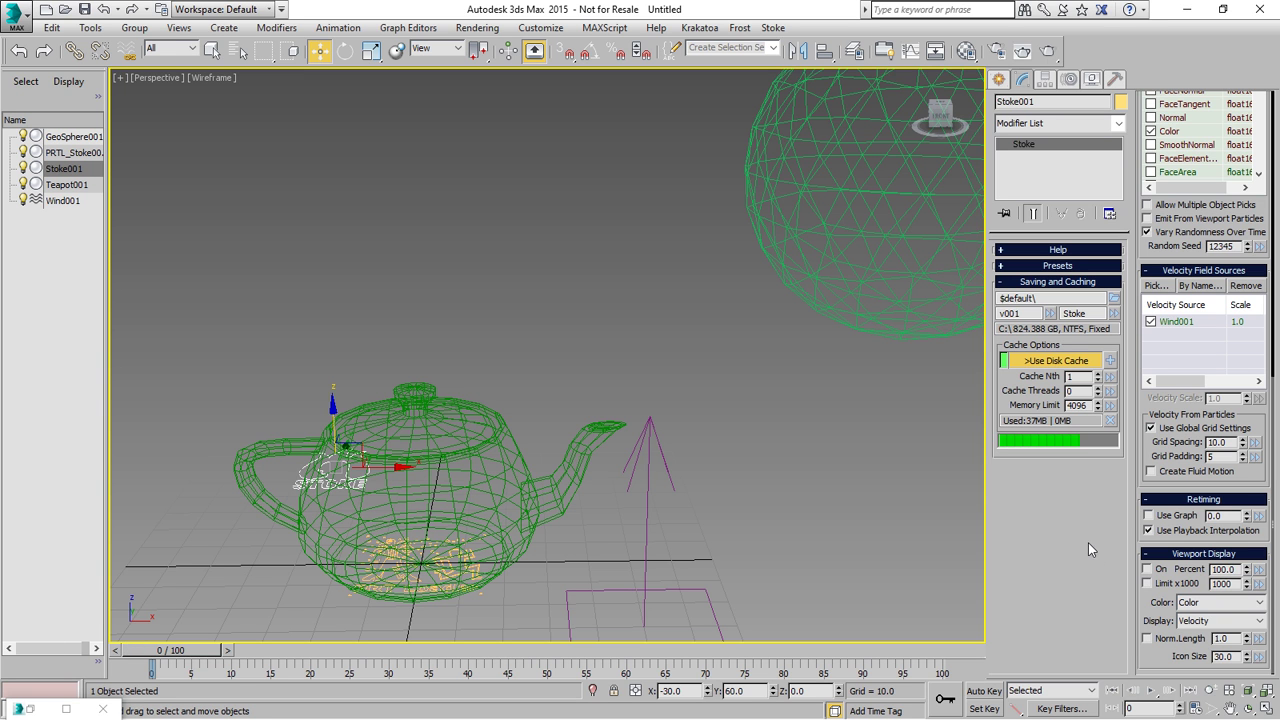
Simulate the Stoke particles again and scrub to frame 50 to inspect the colors loaded from the cache.
left_click(1148, 569)
scroll(1148, 245, "up", 5)
scroll(1145, 205, "up", 4)
left_click(1170, 136)
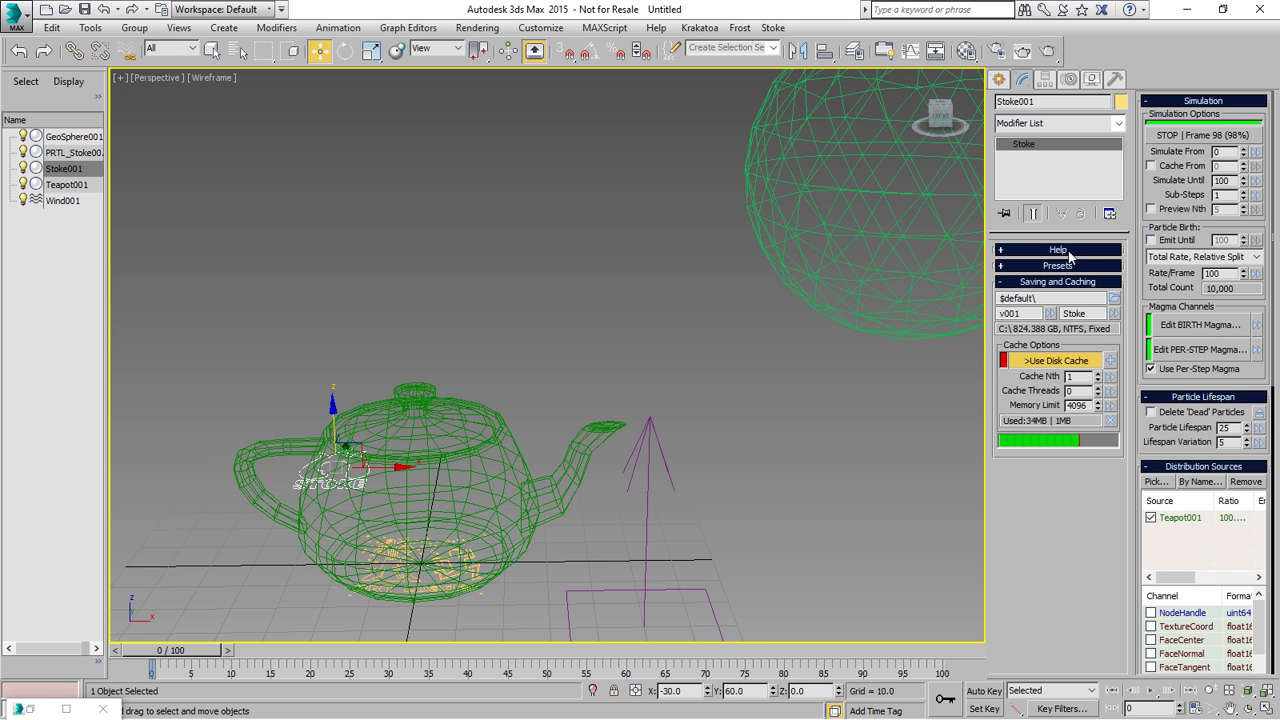
left_click_drag(184, 660, 577, 660)
scroll(1188, 316, "down", 2)
scroll(1188, 316, "down", 10)
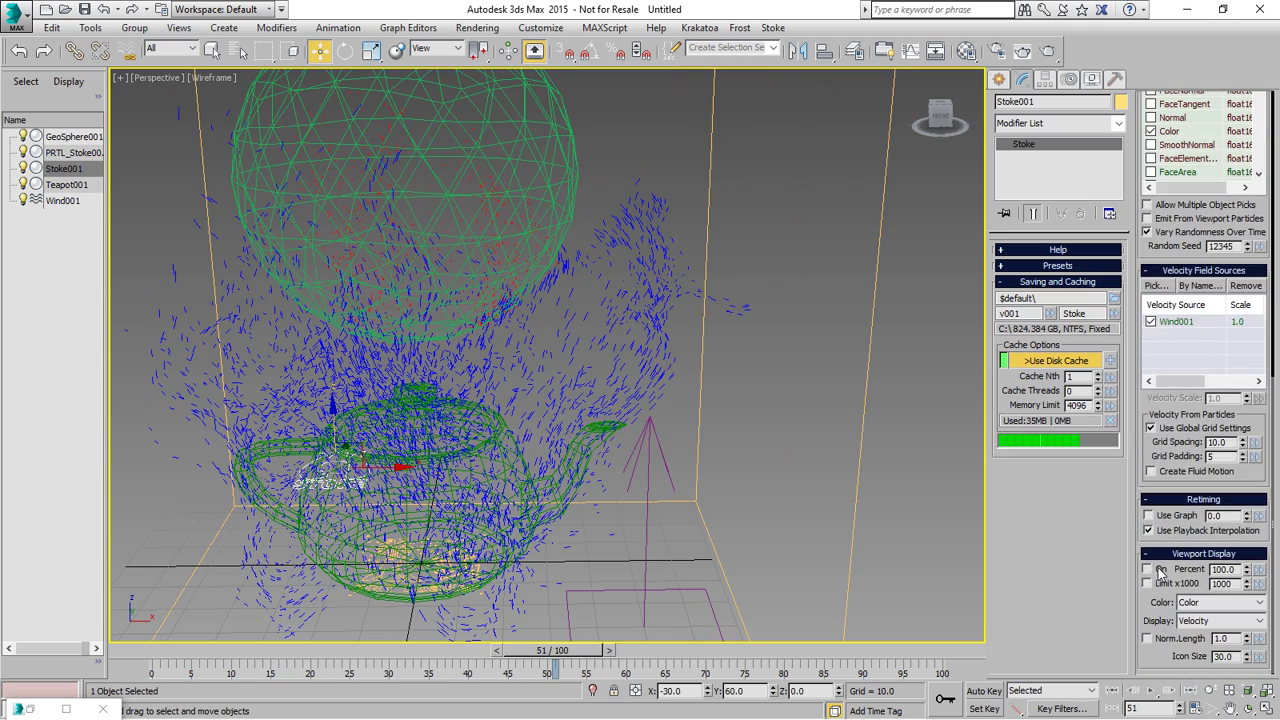
mouse_move(541, 660)
left_mouse_down()
mouse_move(482, 655)
mouse_move(536, 655)
left_mouse_up()
Select the PRT Loader, scrub to frame 43 to check its particles, and delete the loader.
left_click(562, 370)
left_click(502, 347)
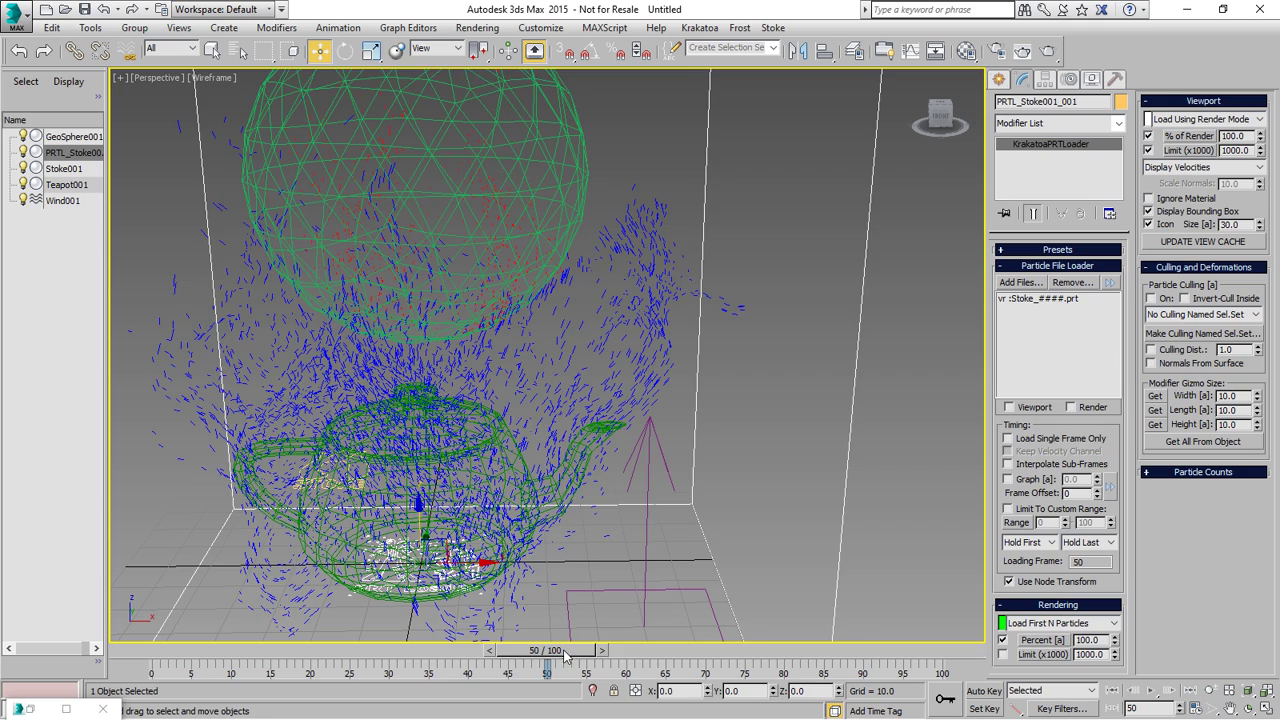
left_click_drag(565, 655, 490, 652)
key("Delete")
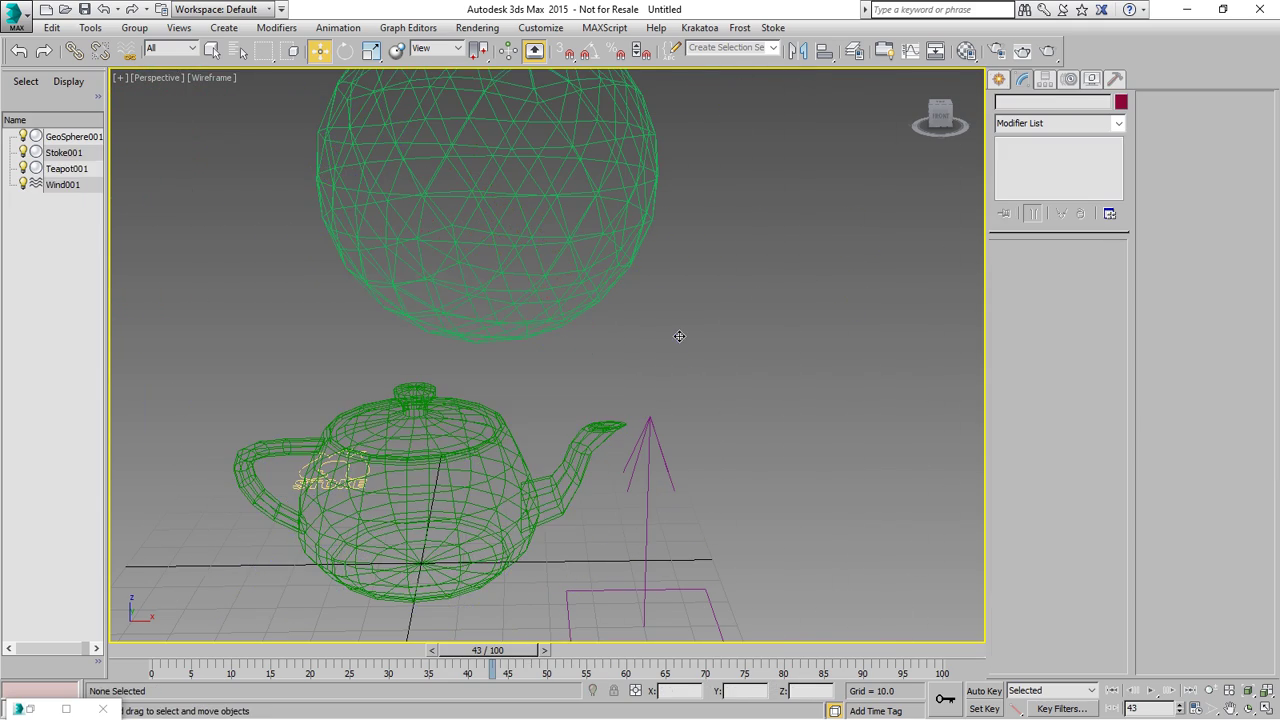
Turn on the Stoke object's particle viewport display and collapse its Retiming and Velocity Field Sources settings.
left_click(298, 478)
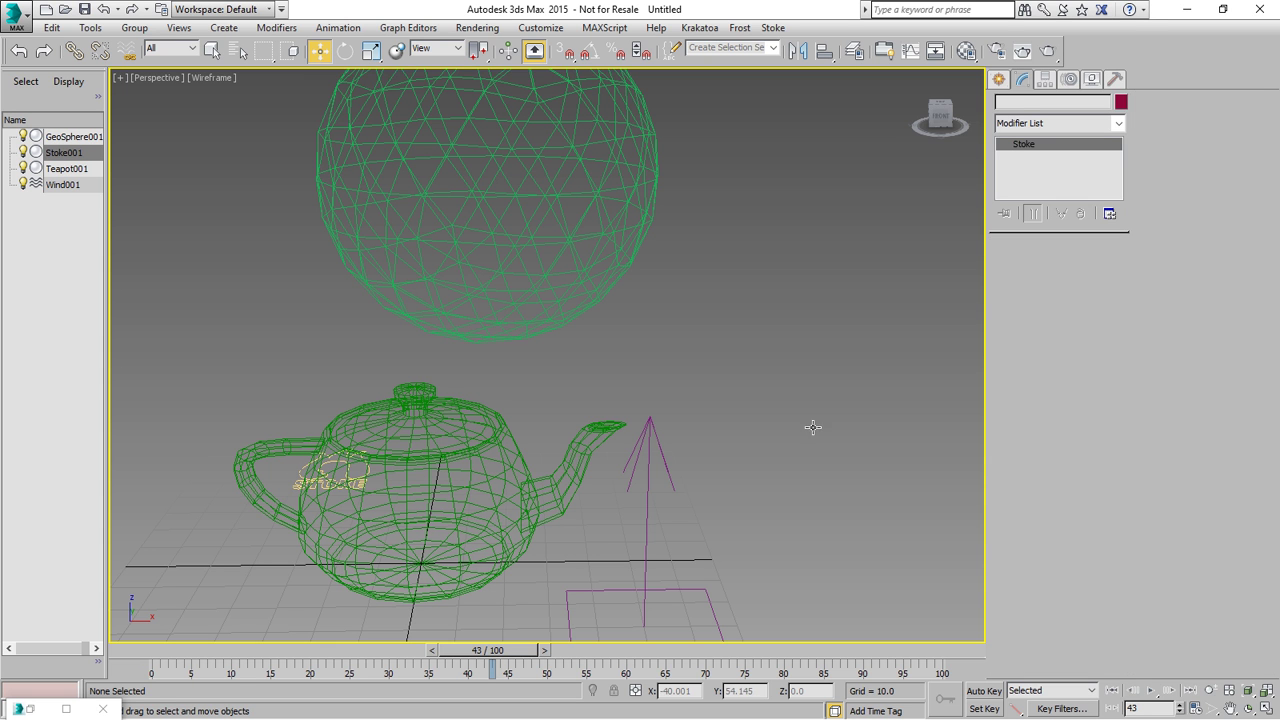
scroll(1152, 648, "down", 5)
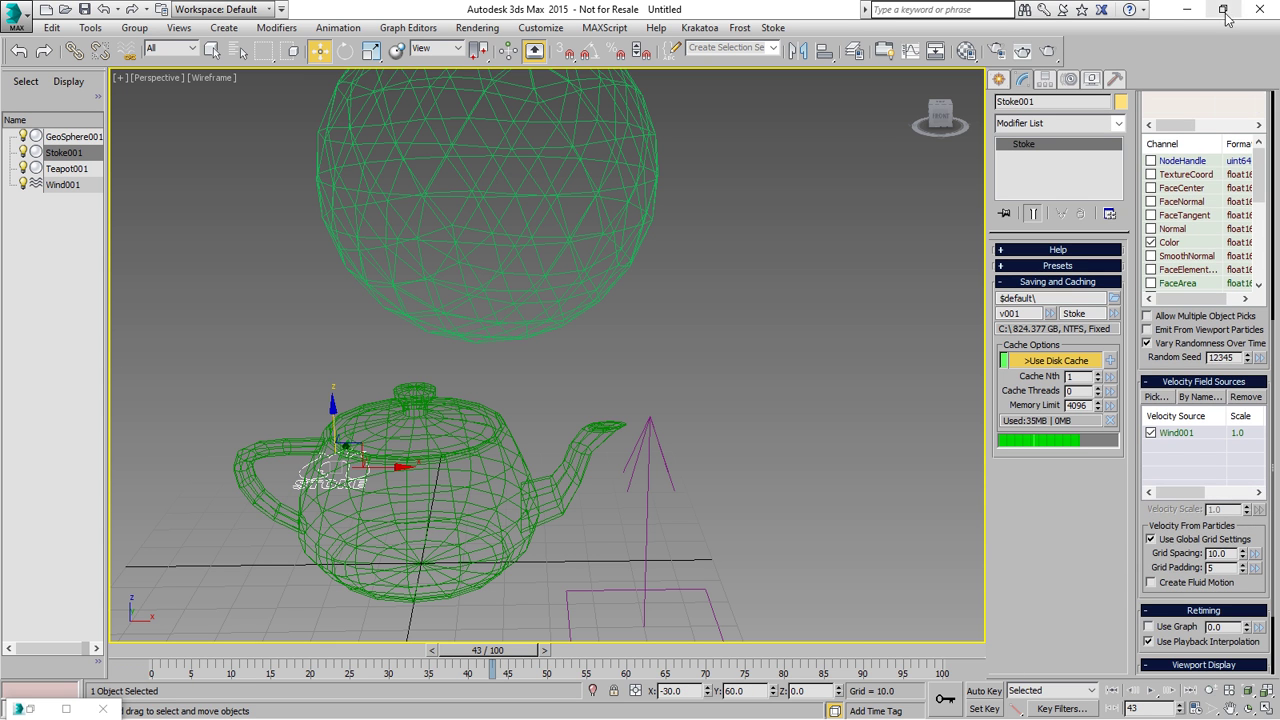
scroll(1150, 576, "down", 2)
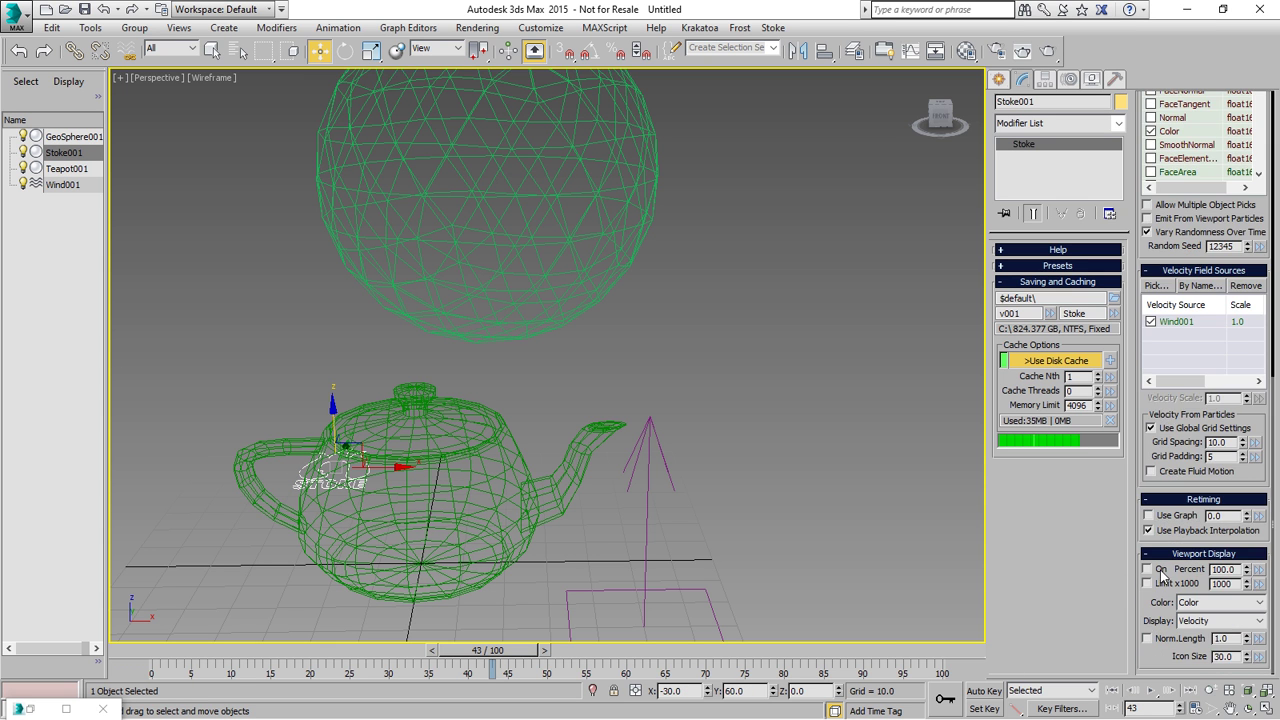
left_click(1147, 569)
left_click(1165, 500)
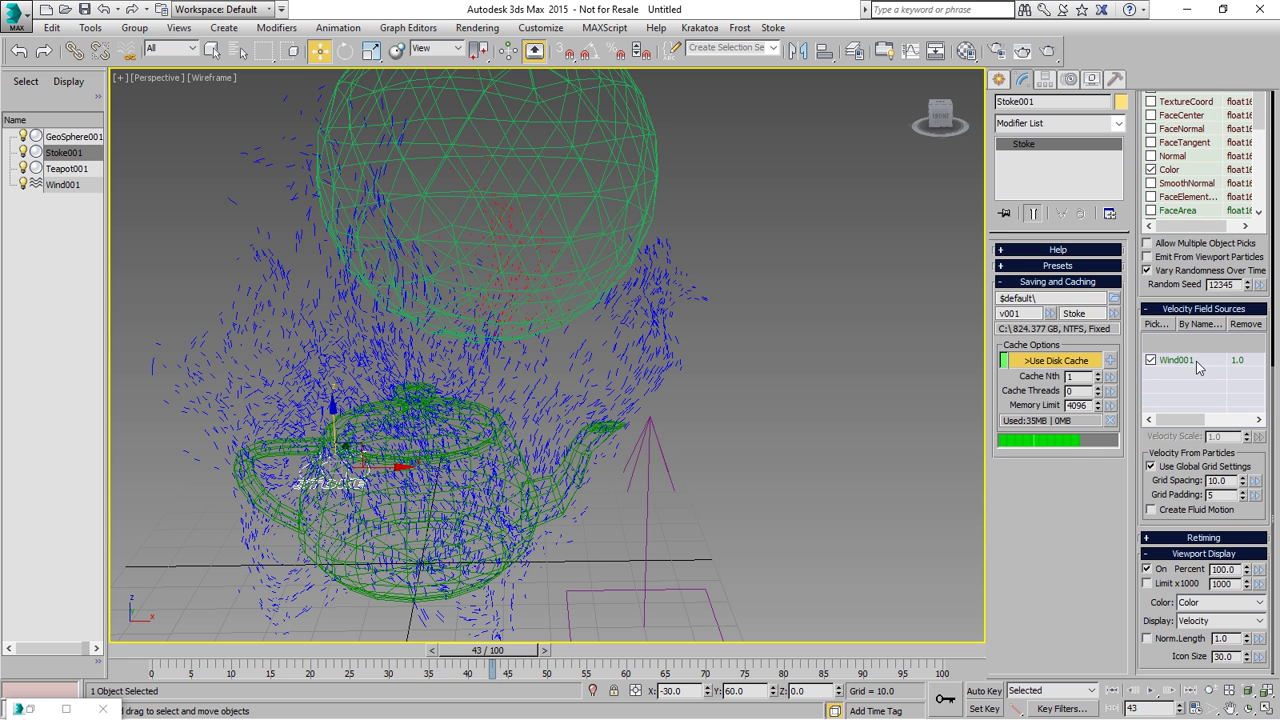
left_click(1203, 318)
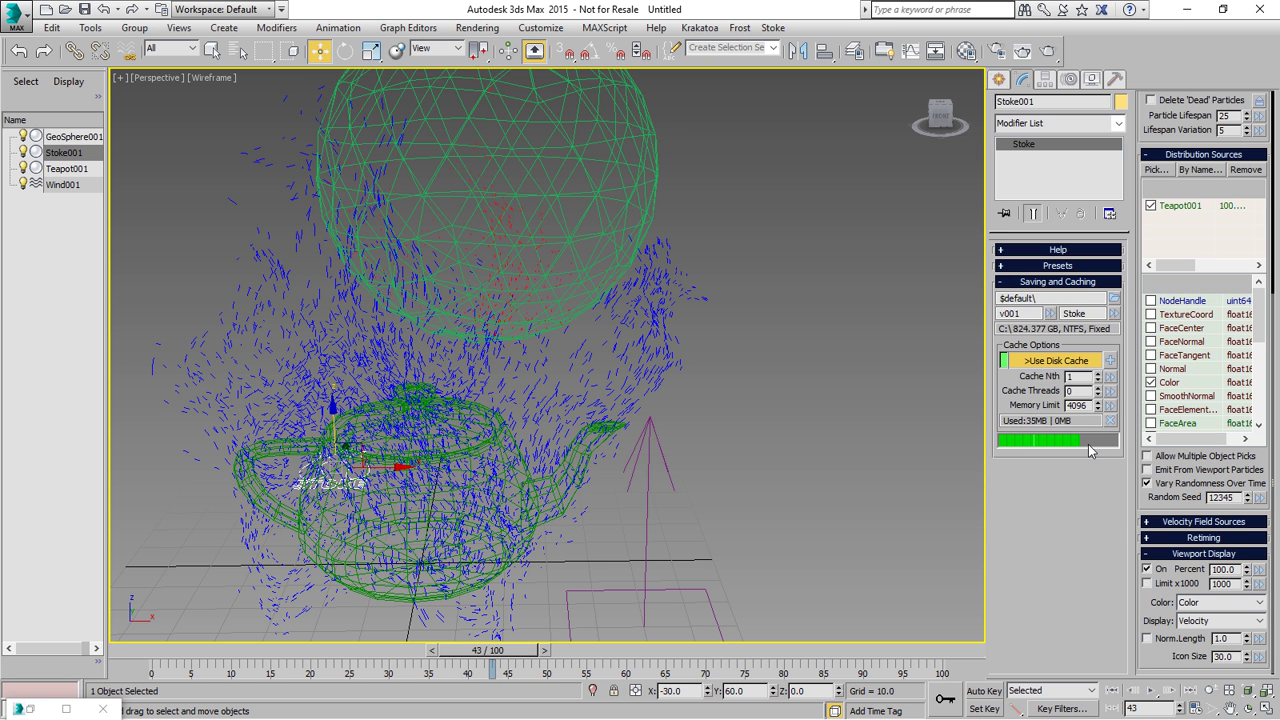
In the per-step Magma flow, replace the vector feeding the color switch's If False input with an InputChannel set to Color.
left_click_drag(1184, 140, 1170, 575)
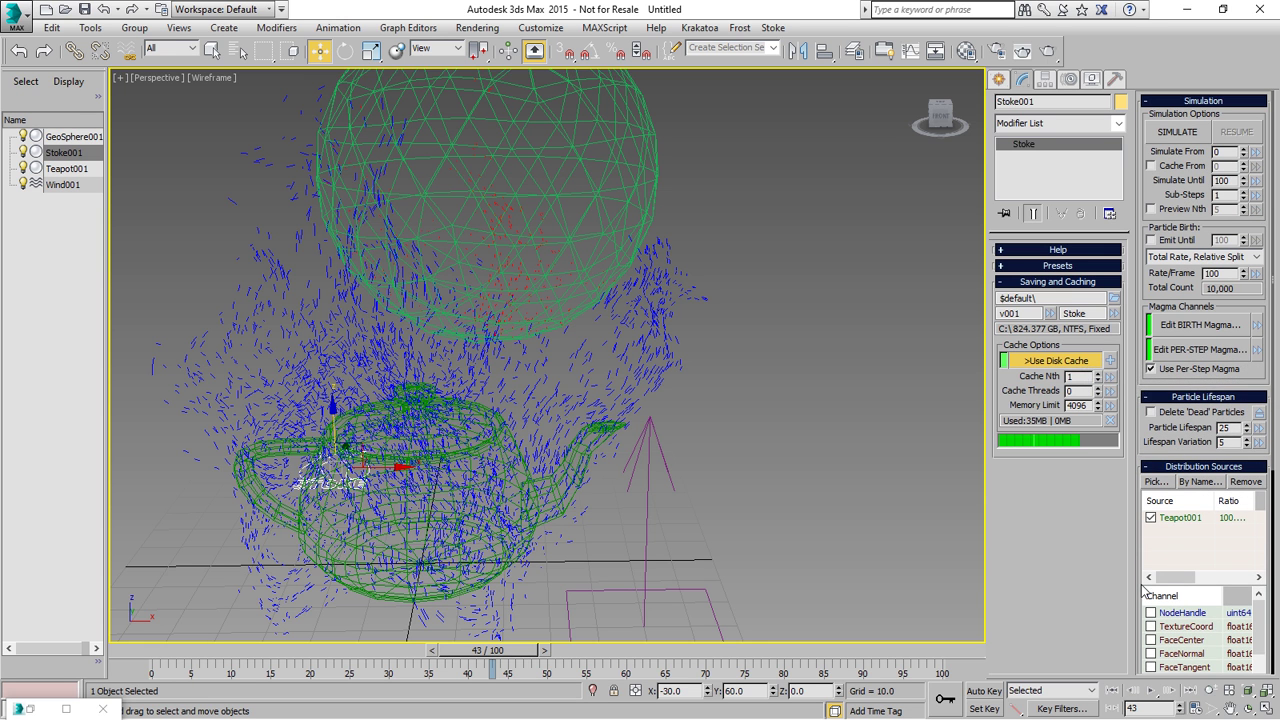
scroll(1138, 595, "down", 3)
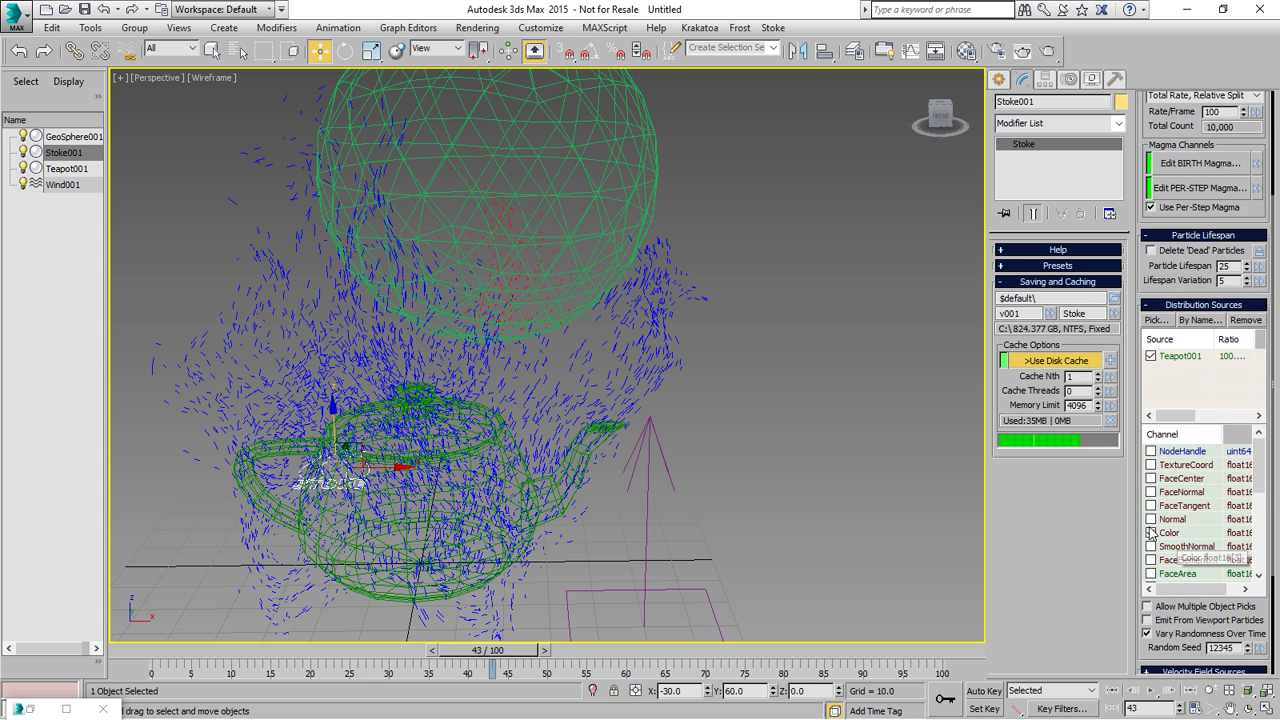
scroll(1138, 507, "up", 3)
left_click(1195, 344)
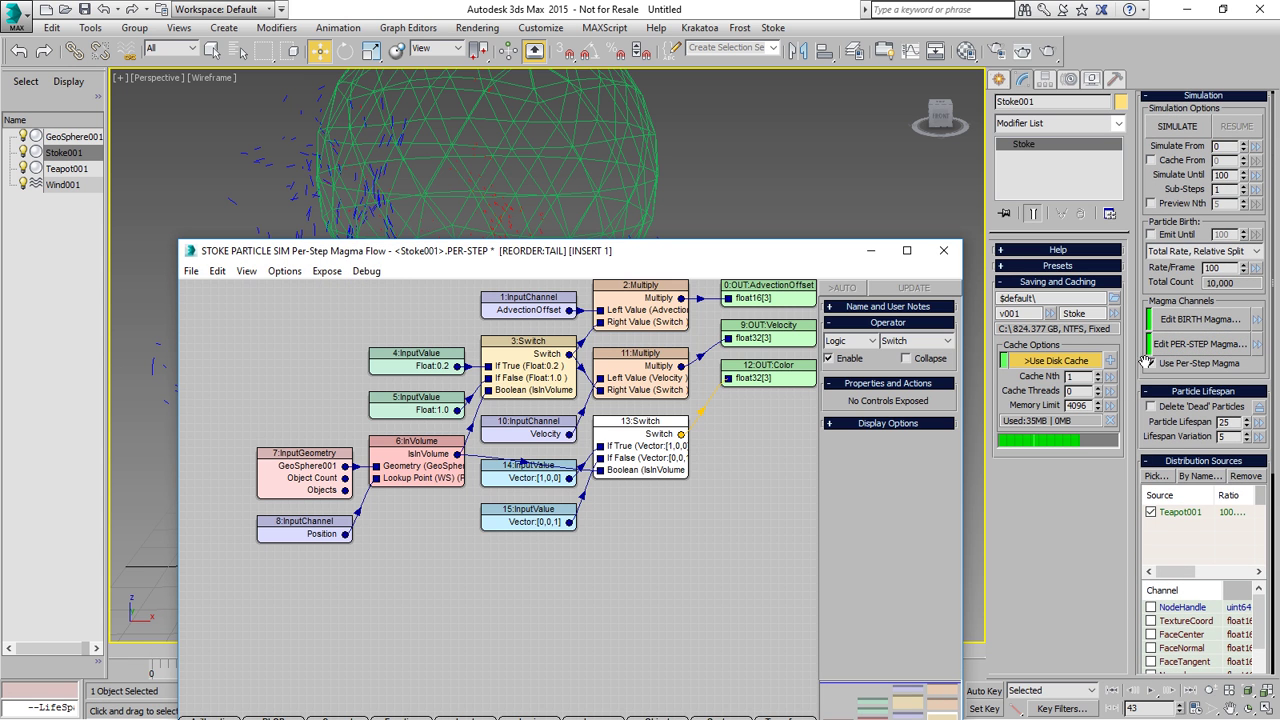
left_click(556, 518)
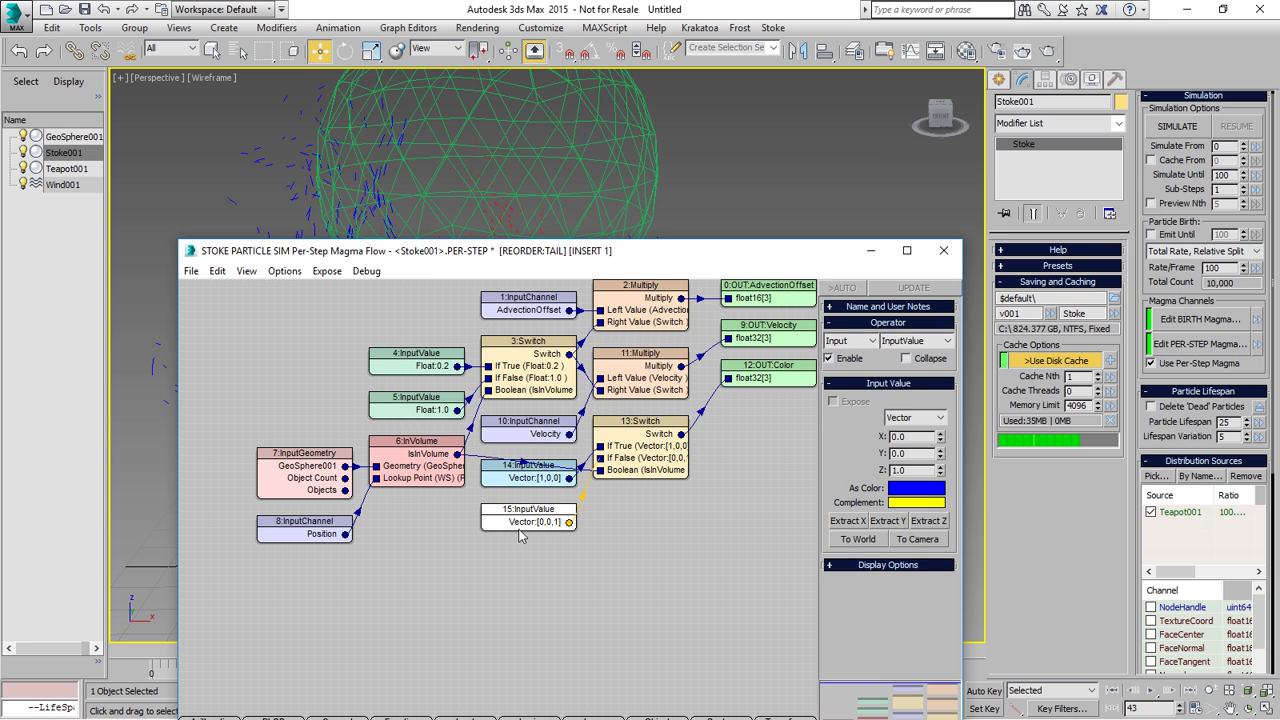
left_click(915, 340)
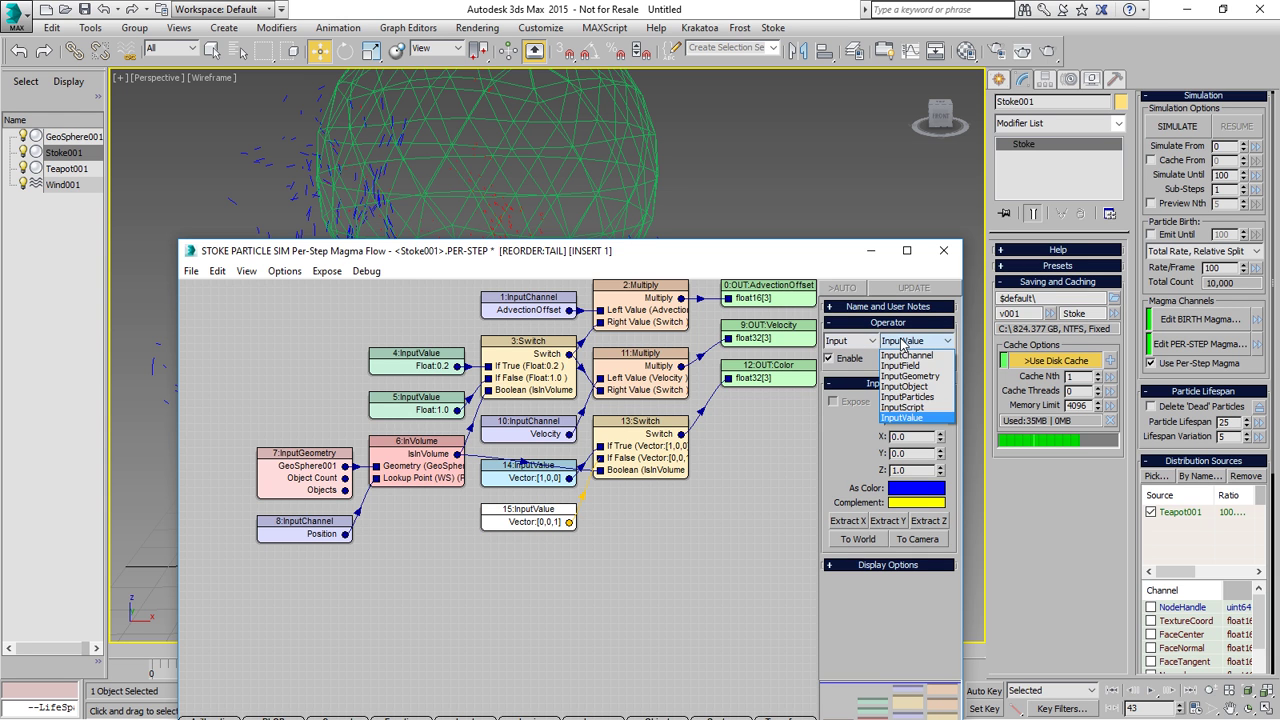
left_click(915, 357)
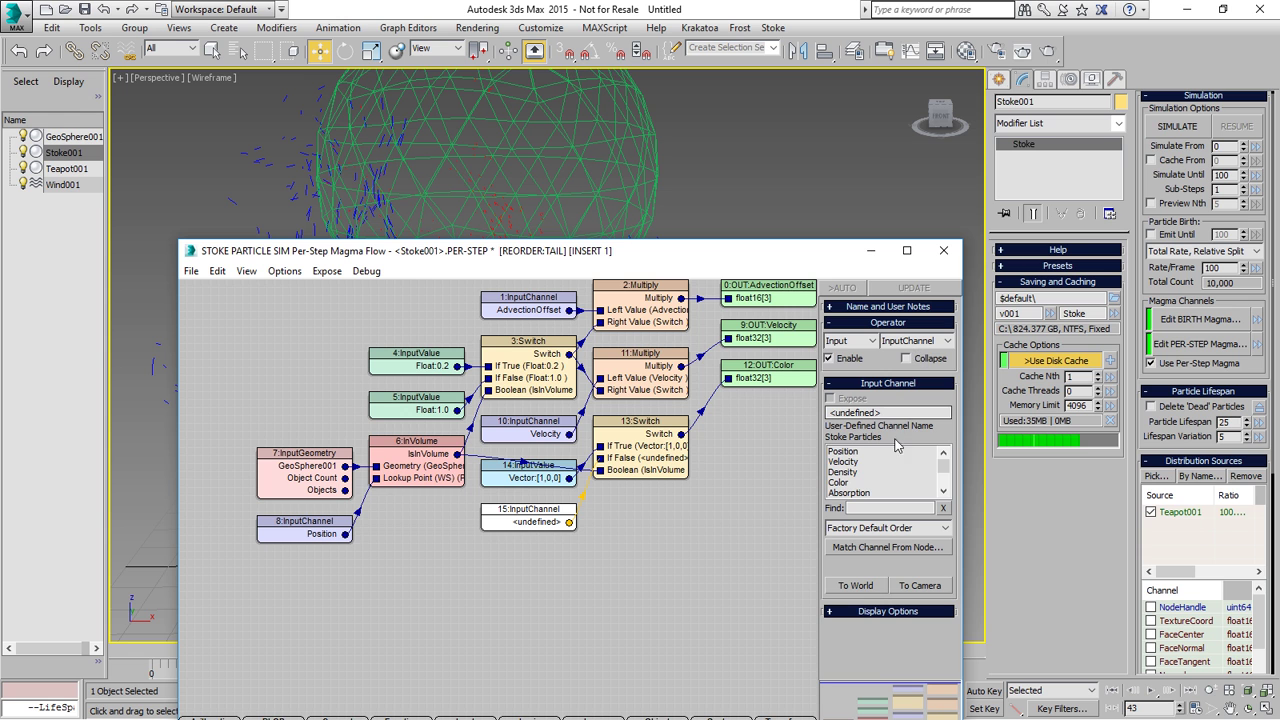
left_click(838, 483)
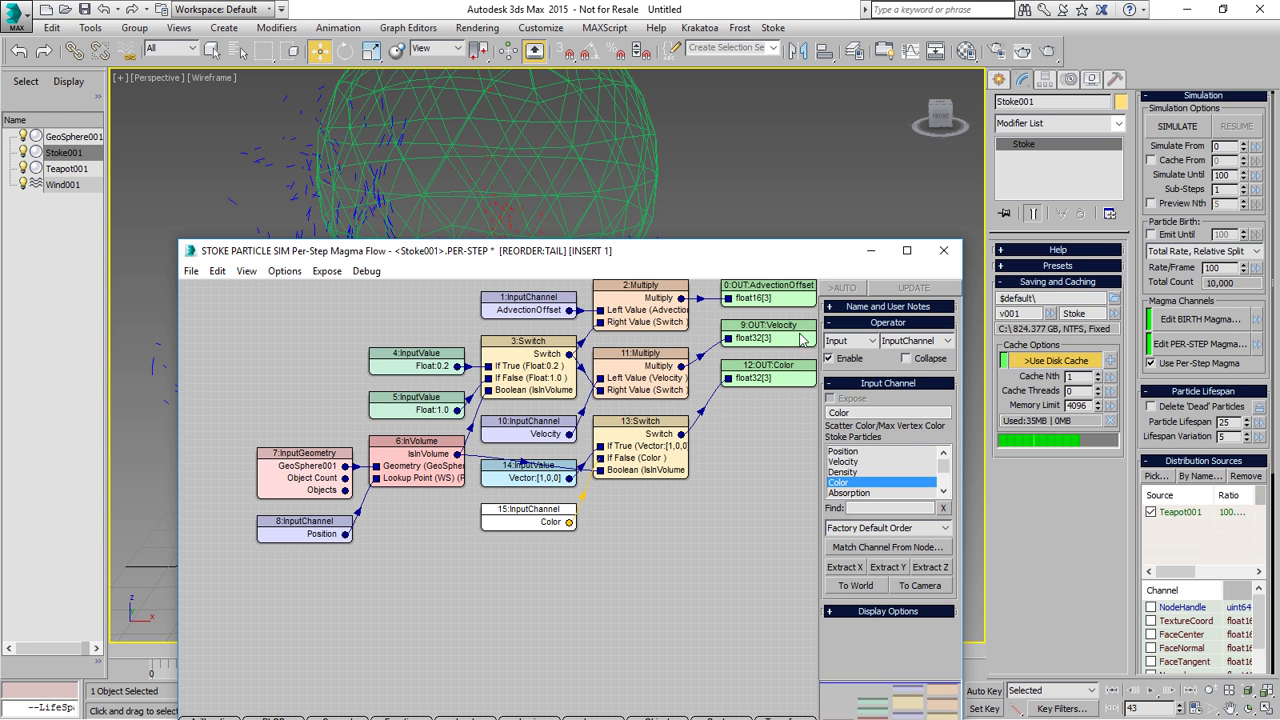
left_click(871, 250)
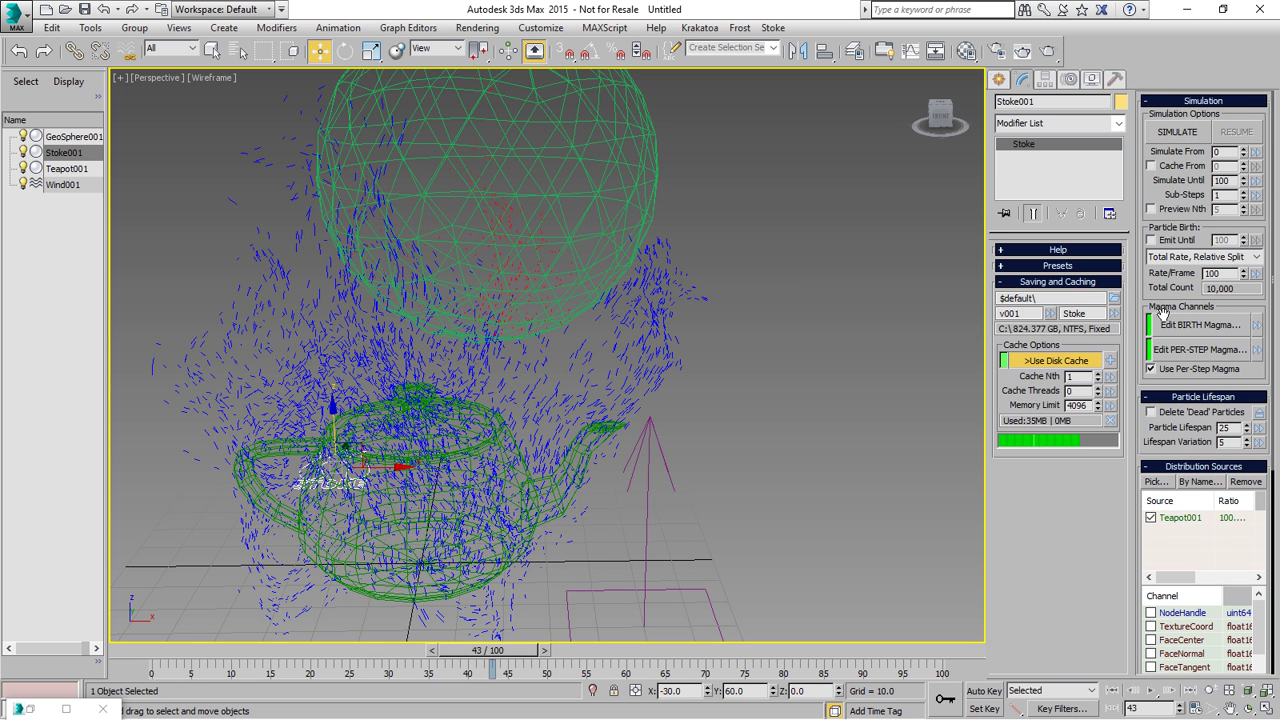
Simulate the Stoke particles with the edited flow and scrub to frame 55 to inspect their colors.
left_click(1177, 126)
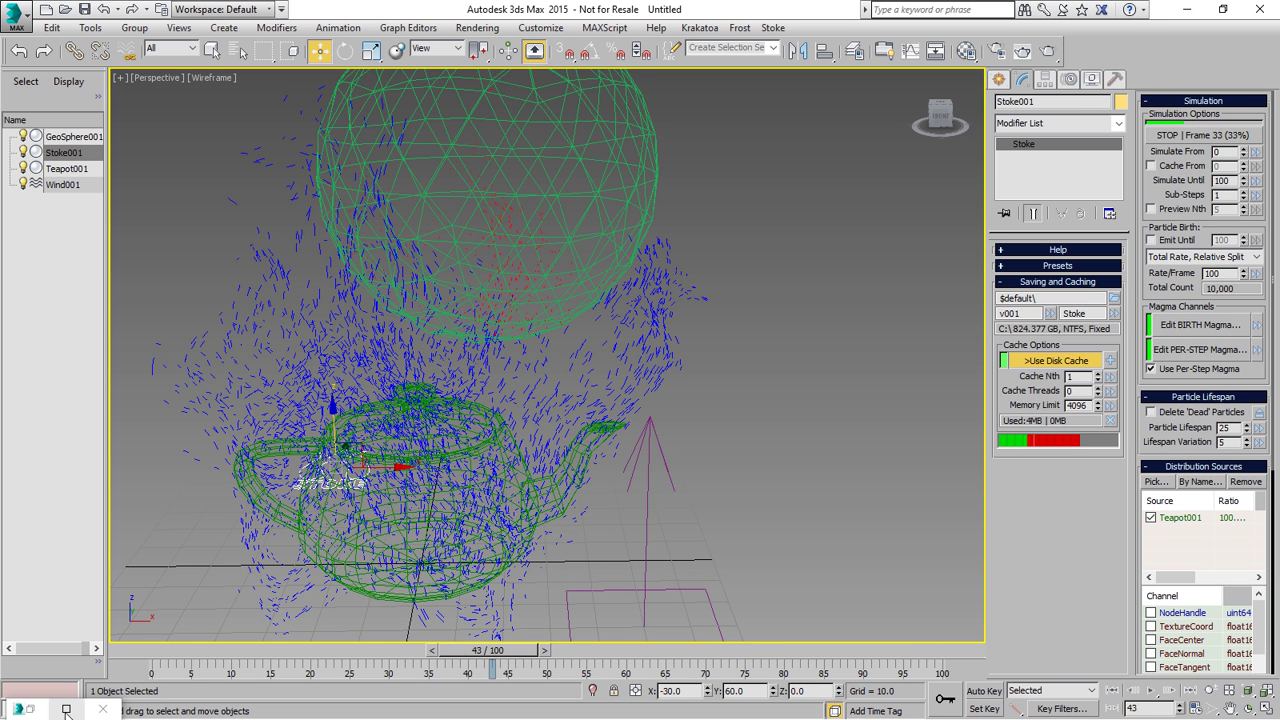
left_click_drag(117, 652, 145, 650)
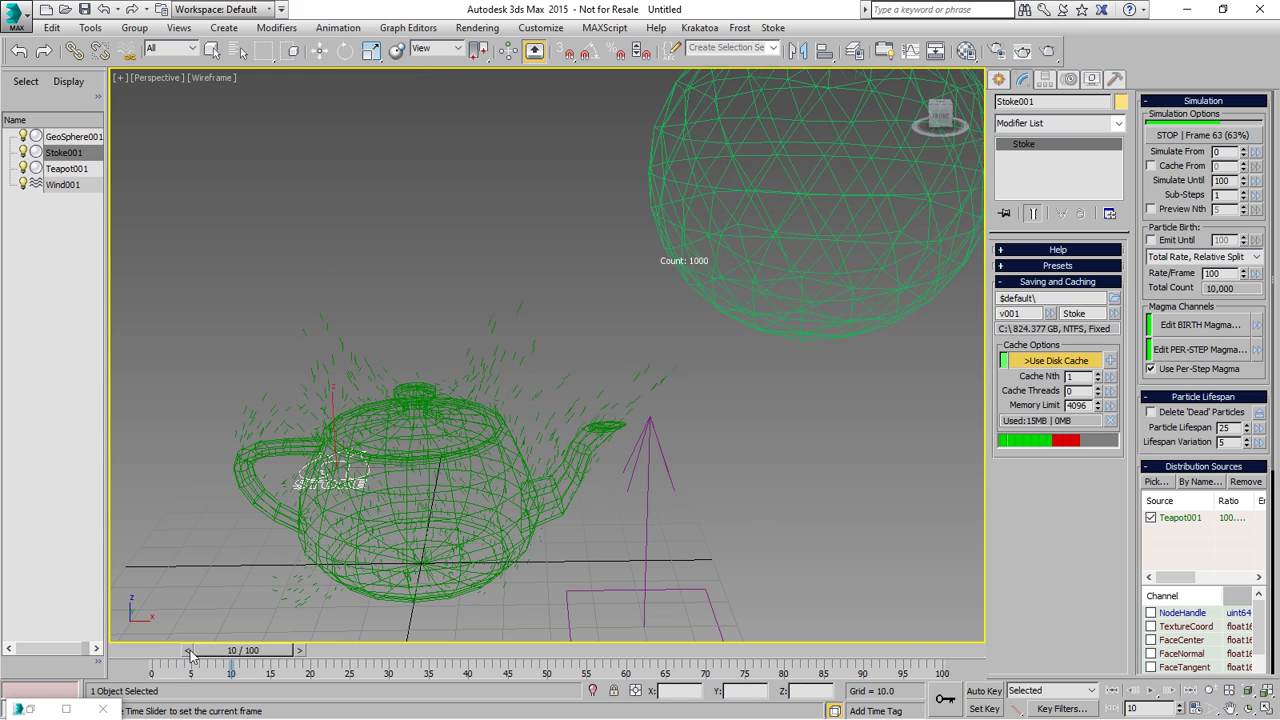
key("w")
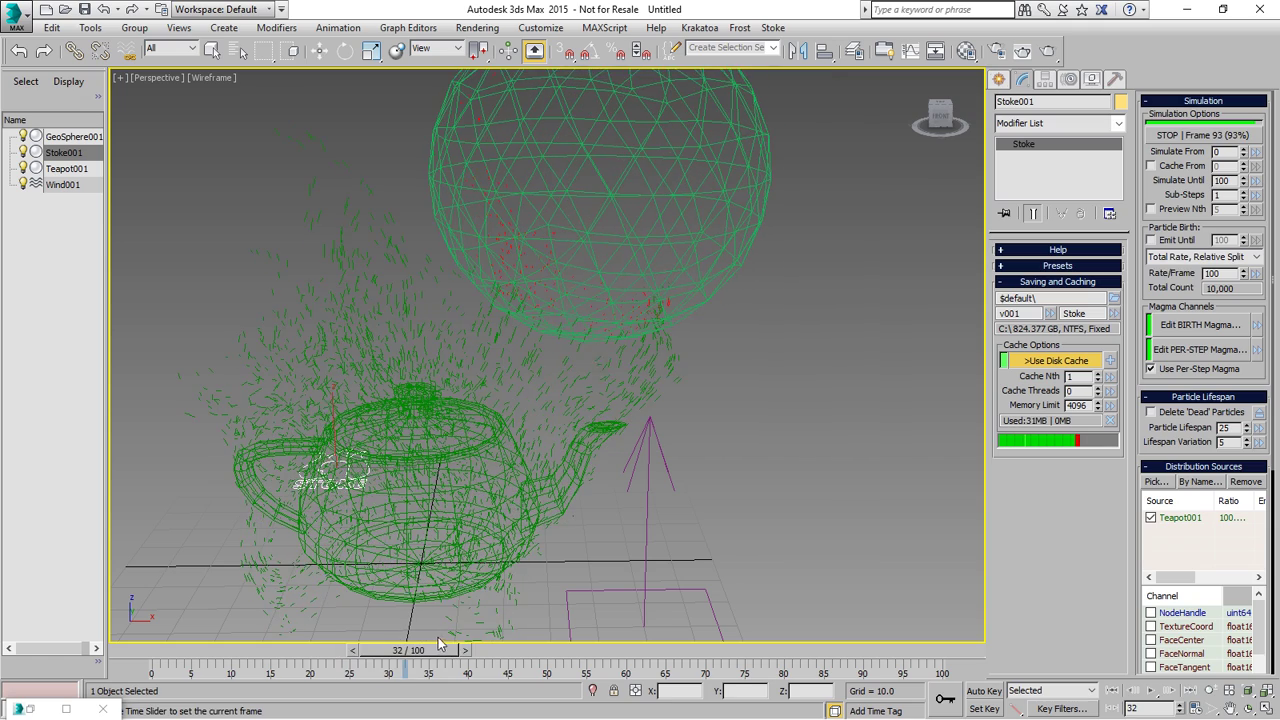
key("w")
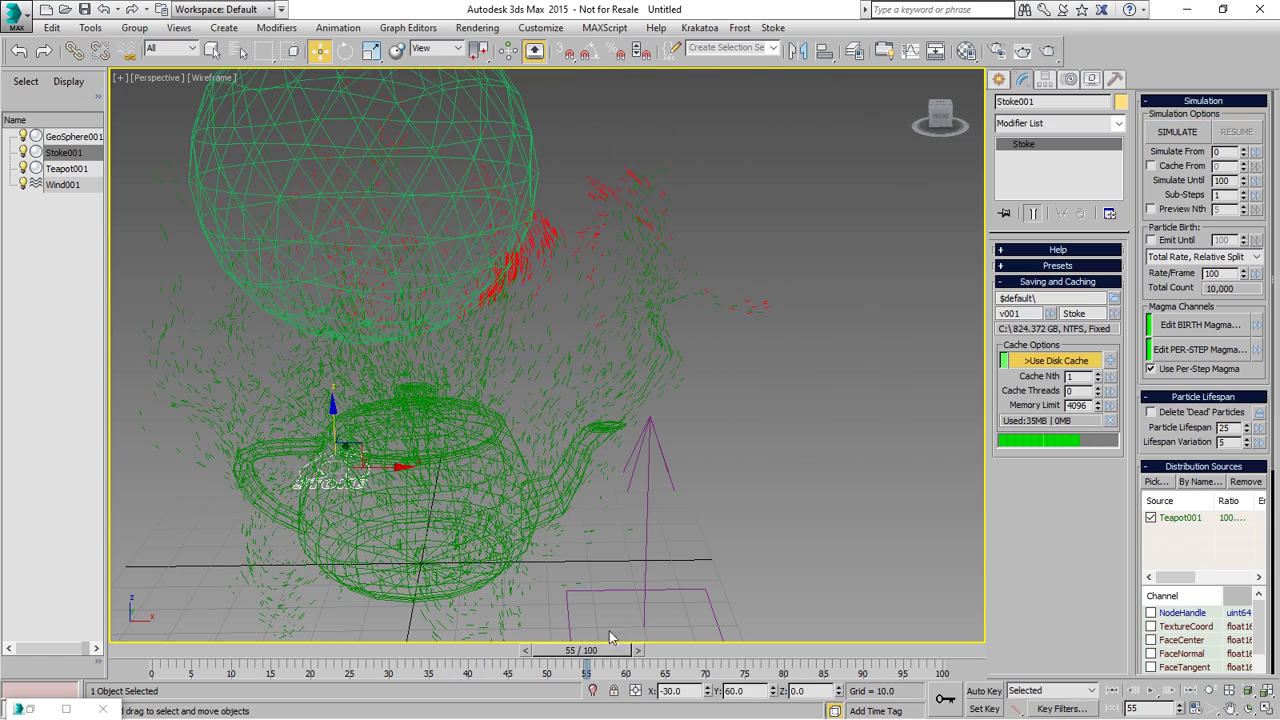
Return the timeline to frame 0 and set the teapot's object color to dark blue.
left_click_drag(605, 641, 175, 651)
key("w")
left_click(414, 395)
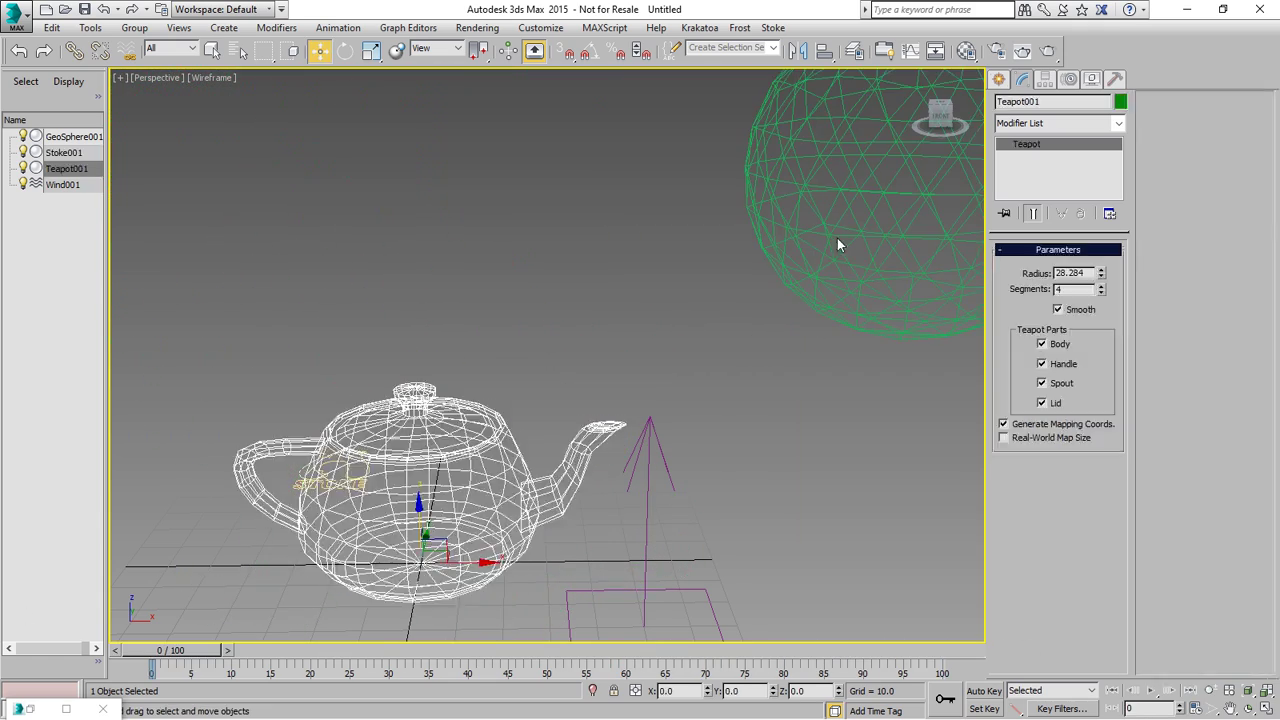
left_click(1120, 104)
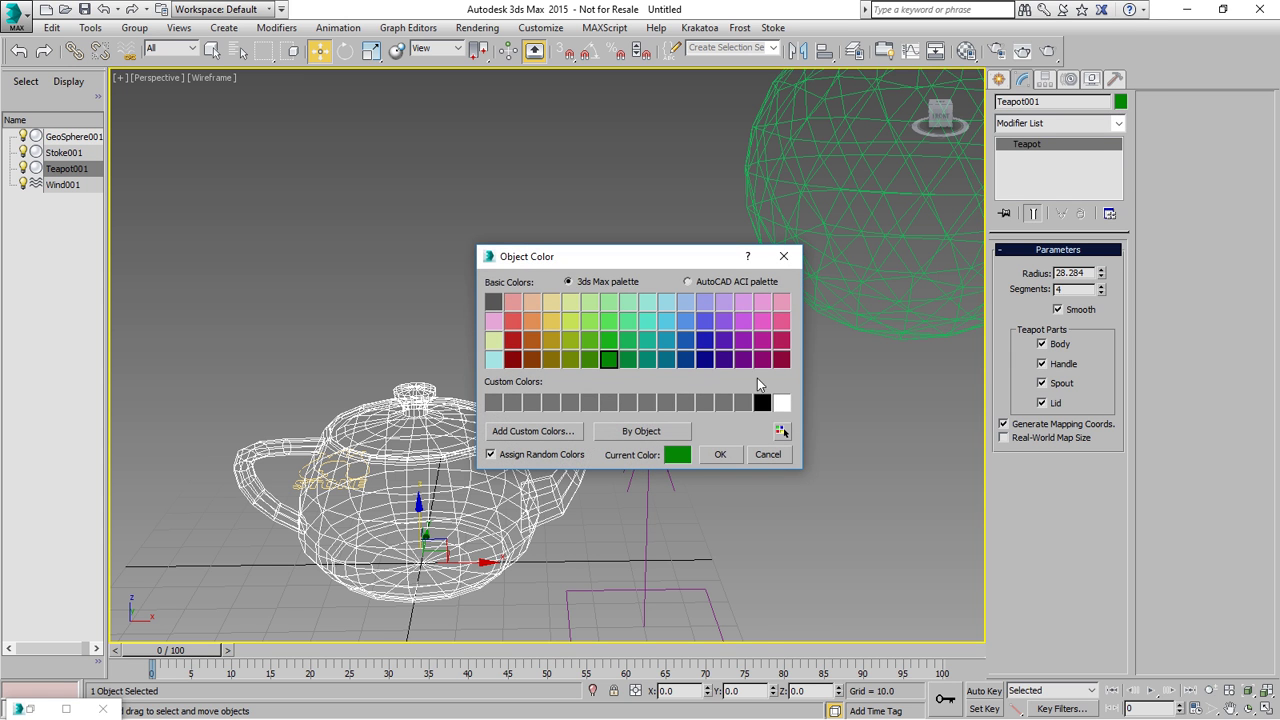
left_click(706, 344)
left_click(719, 456)
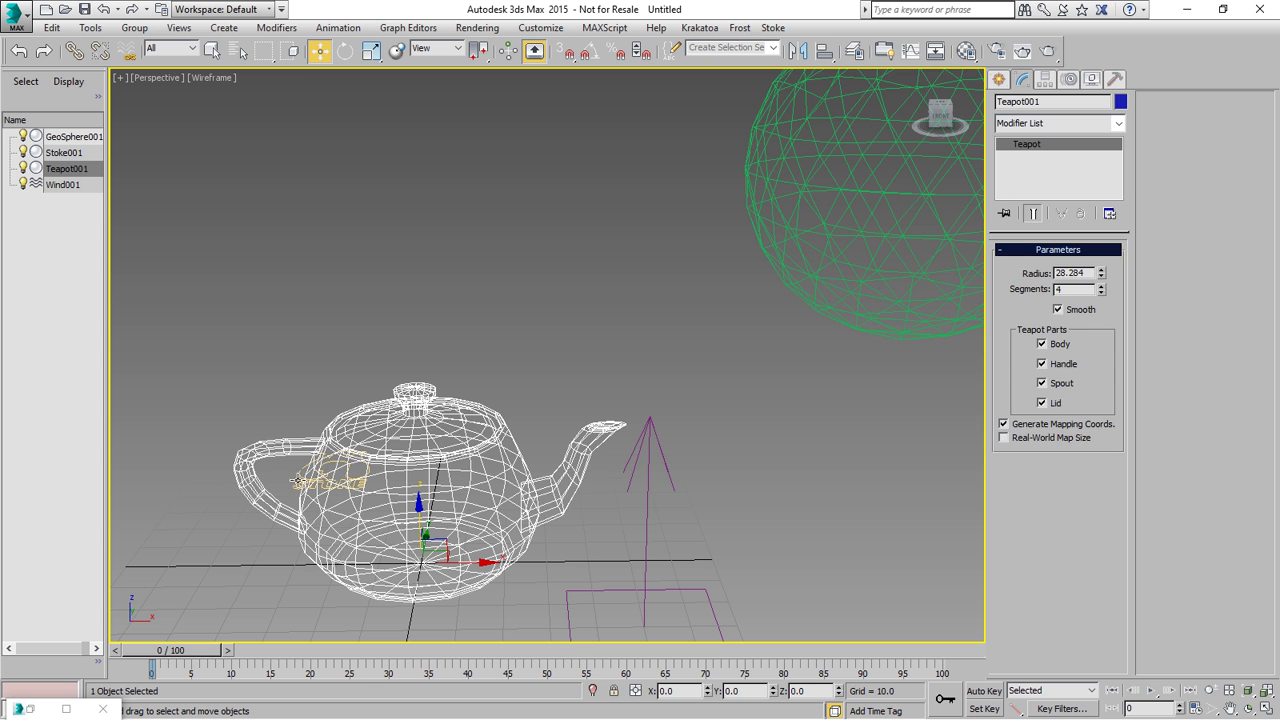
Resimulate the Stoke particles with the recolored teapot and scrub through to frame 100 to inspect the full particle cloud.
left_click(63, 152)
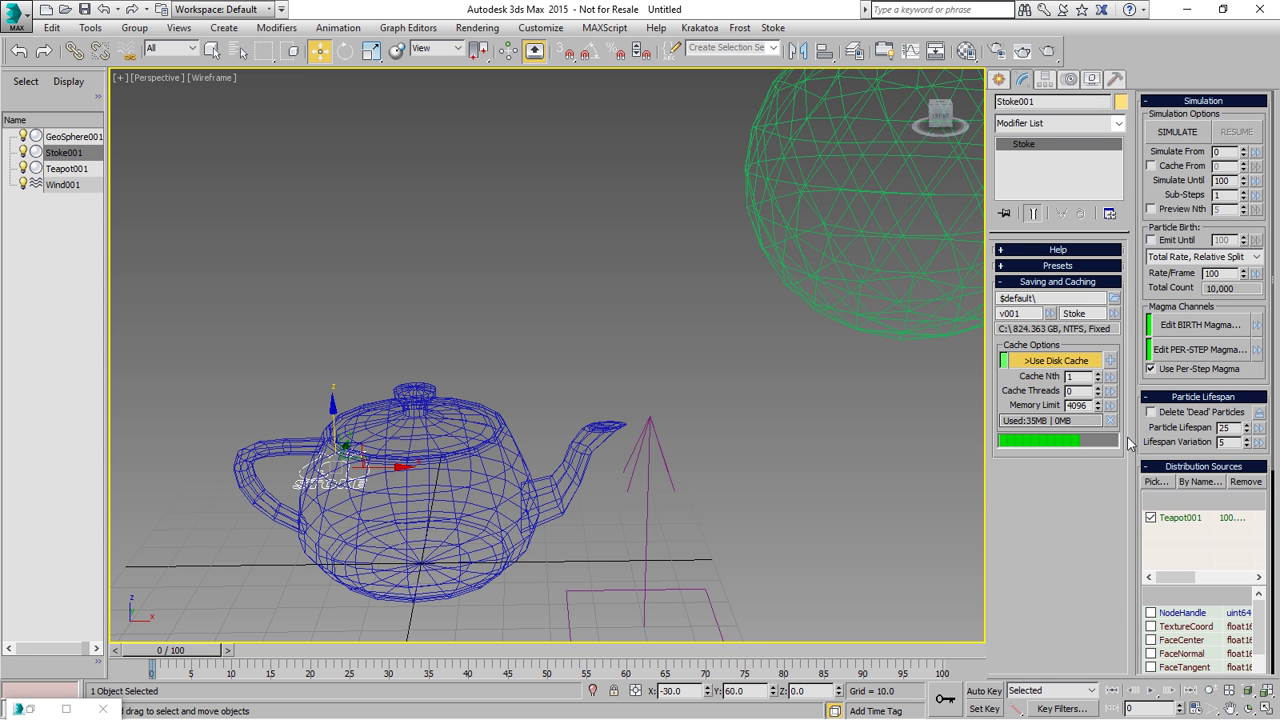
left_click(1178, 132)
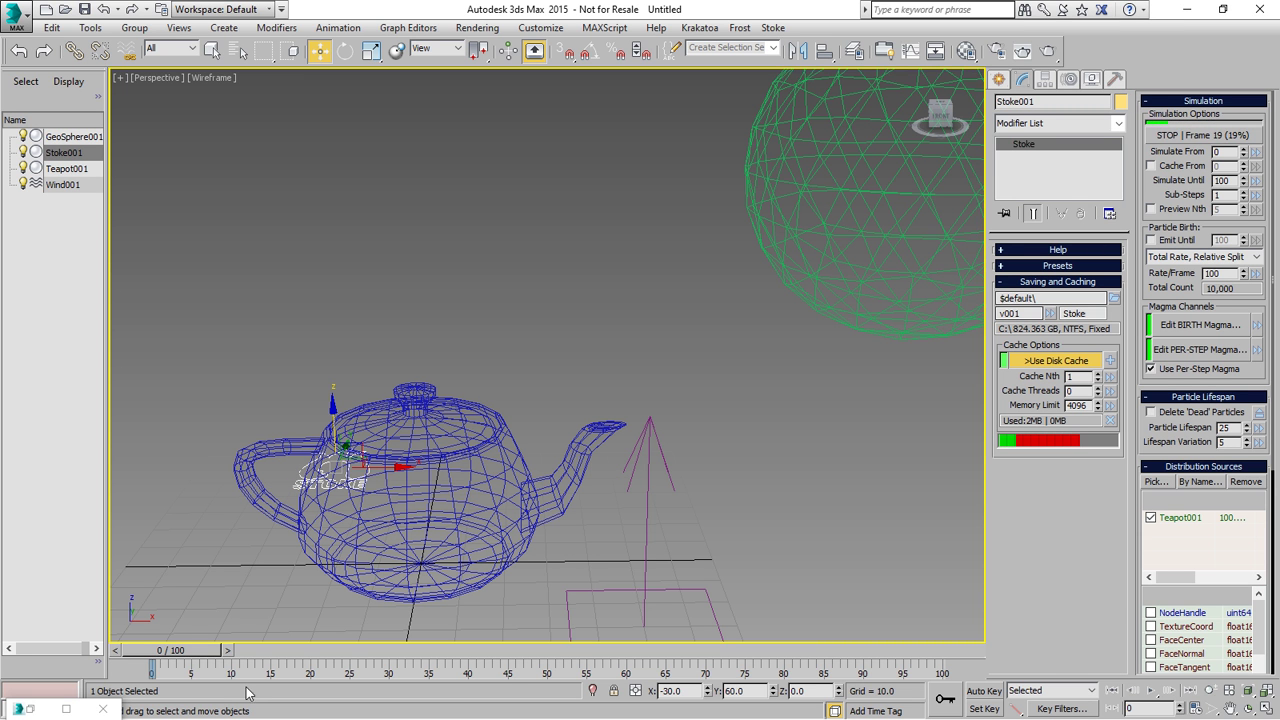
left_click_drag(190, 651, 940, 651)
key("w")
key("w")
scroll(612, 473, "down", 4)
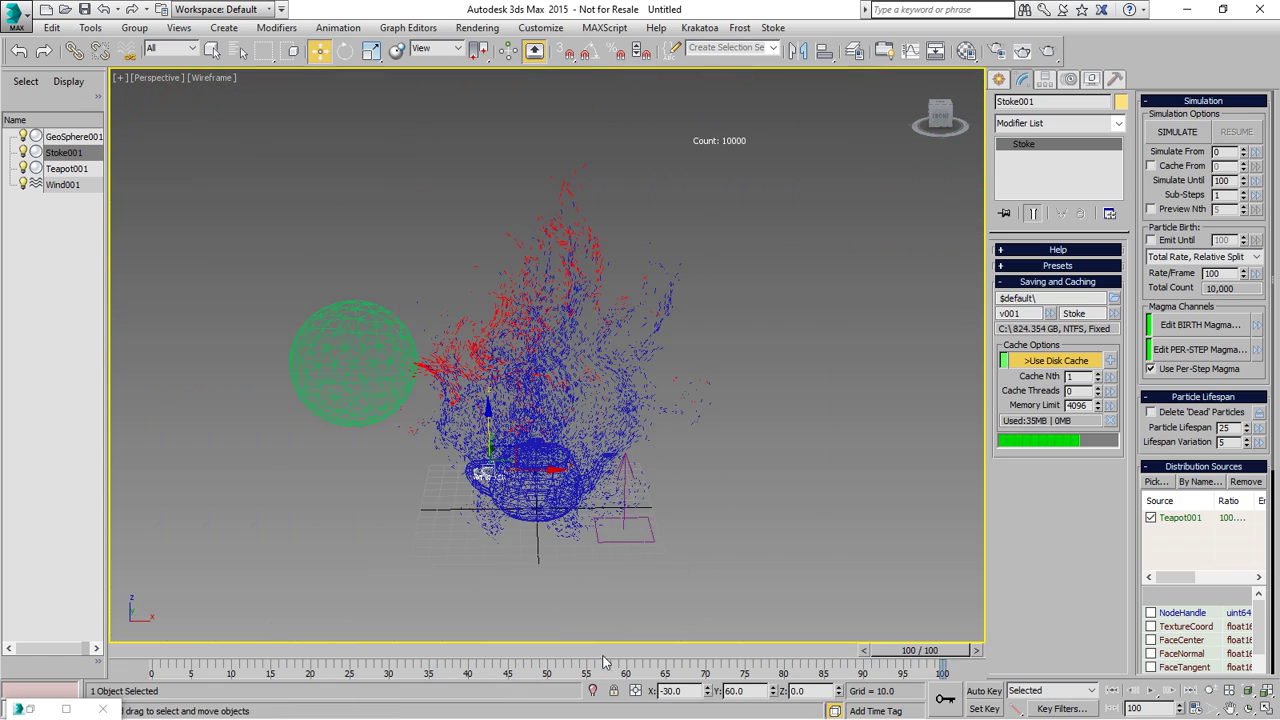
left_click_drag(603, 655, 967, 668)
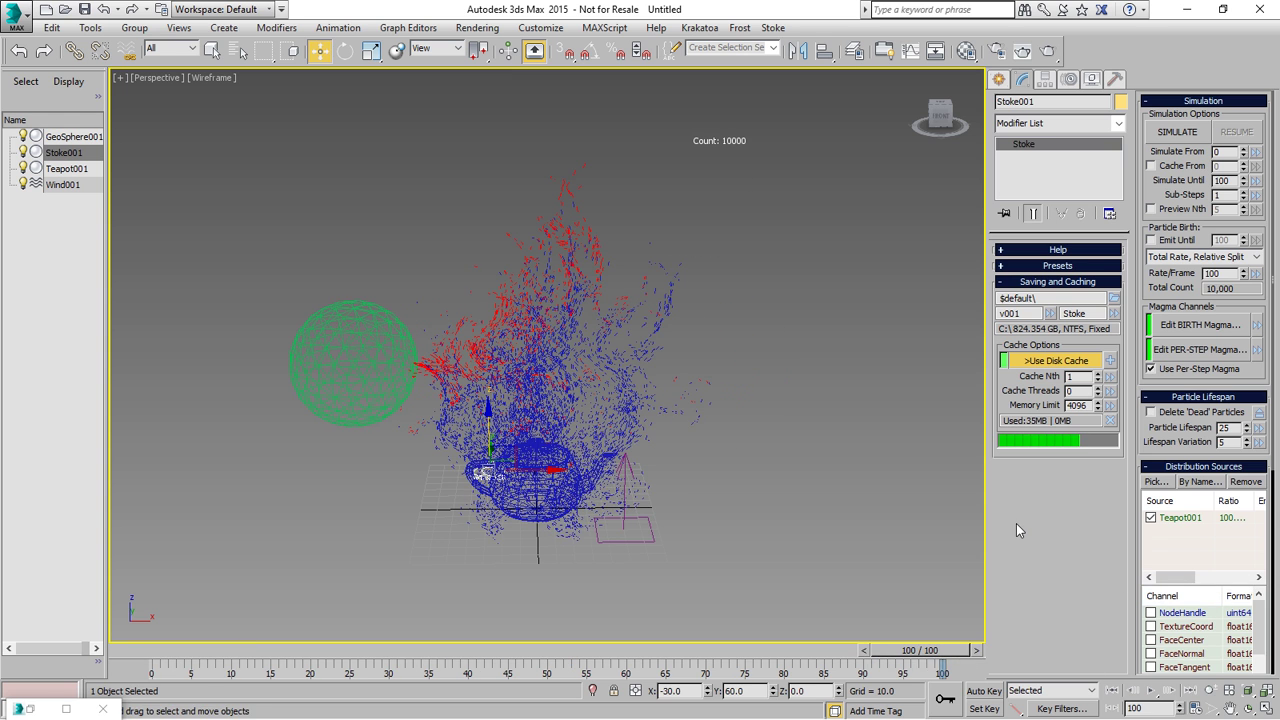